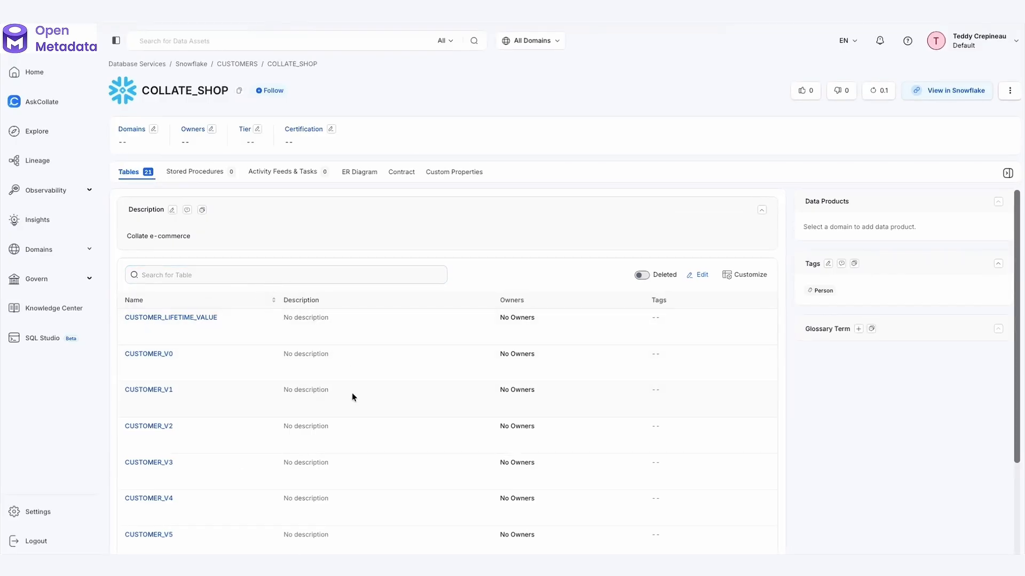
- Switch to the code editor and review the validate and run functions in test_runner.py
key("super+Tab")
scroll(310, 212, "down", 1)
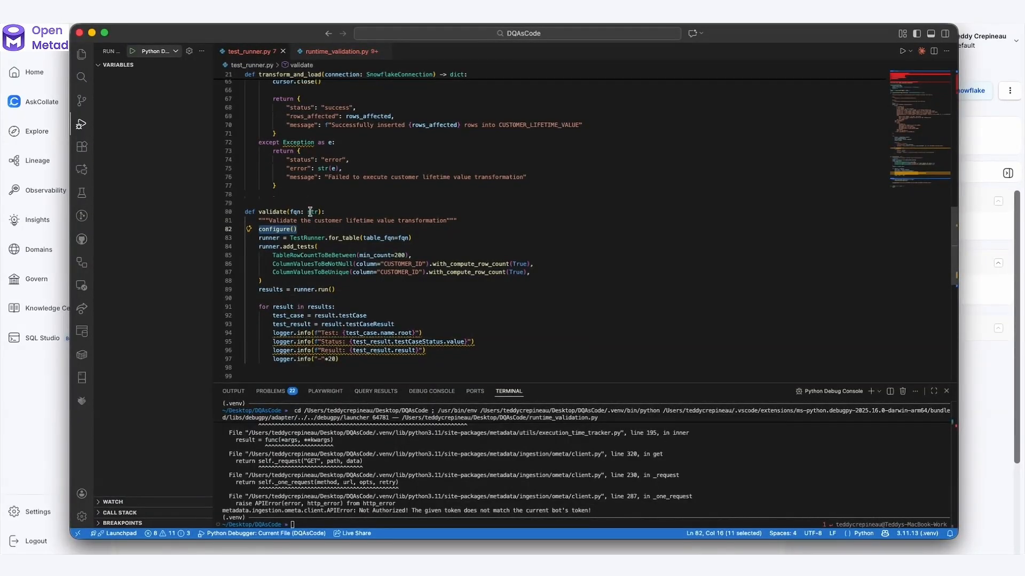
scroll(310, 212, "down", 5)
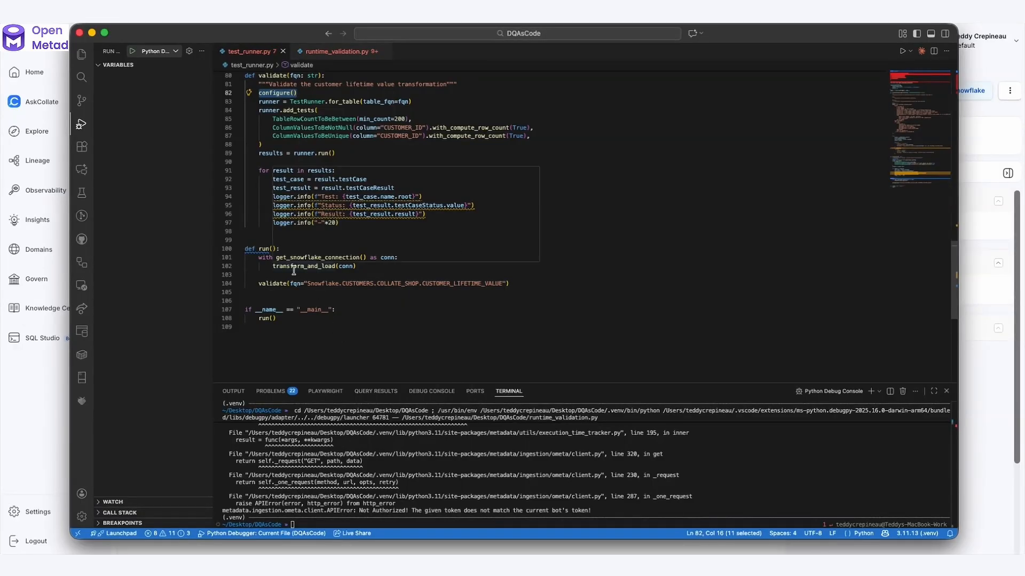
mouse_move(293, 271)
- Look over the run function that orchestrates the ETL pipeline in runtime_validation.py
left_click(341, 52)
scroll(369, 160, "down", 8)
scroll(372, 164, "up", 3)
scroll(372, 164, "up", 2)
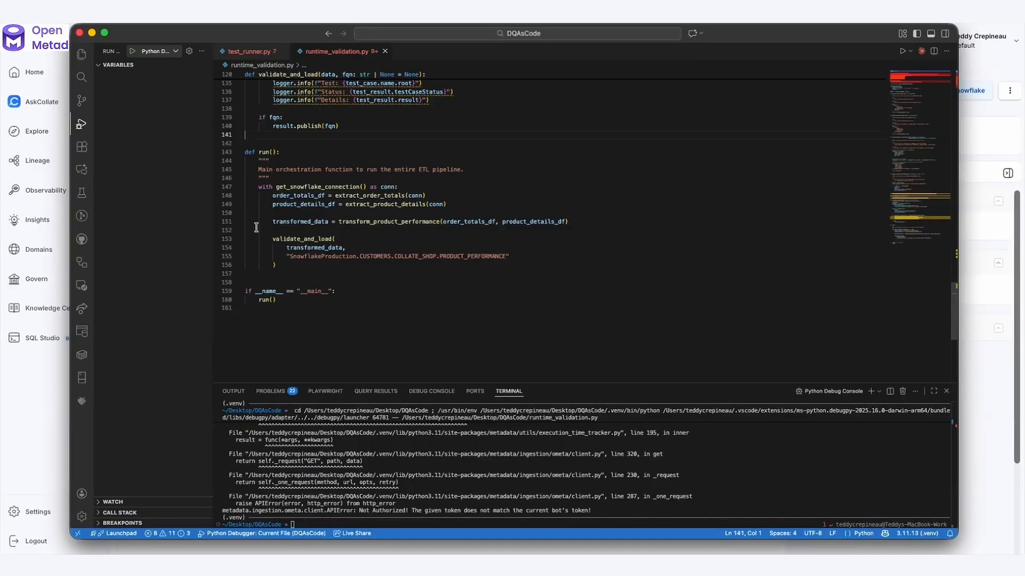
- Return to test_runner.py, go to the transform_and_load definition and examine its INSERT INTO CUSTOMER_LIFETIME_VALUE query, including source and target tables
key("ctrl+Tab")
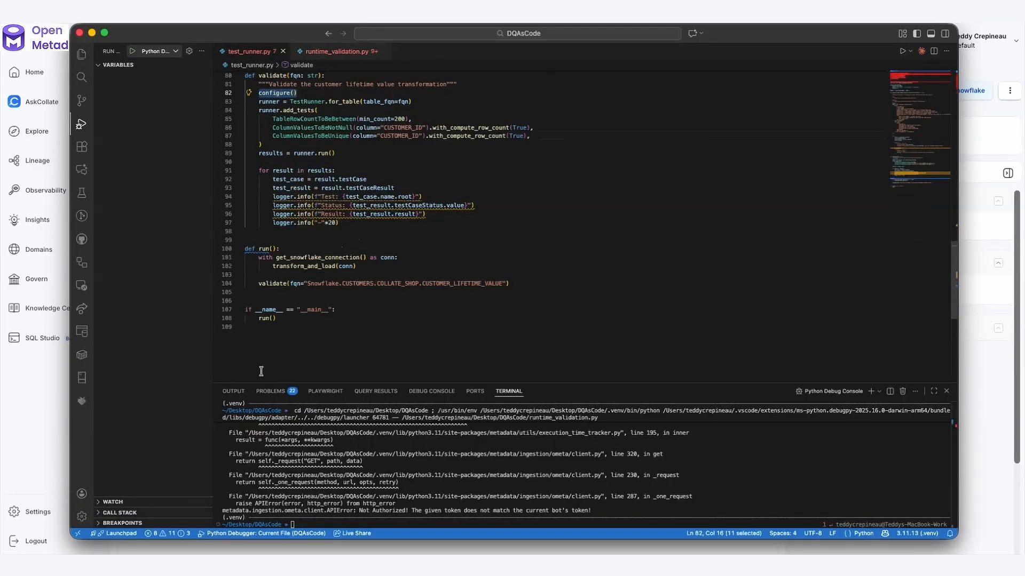
left_click(297, 265, "super")
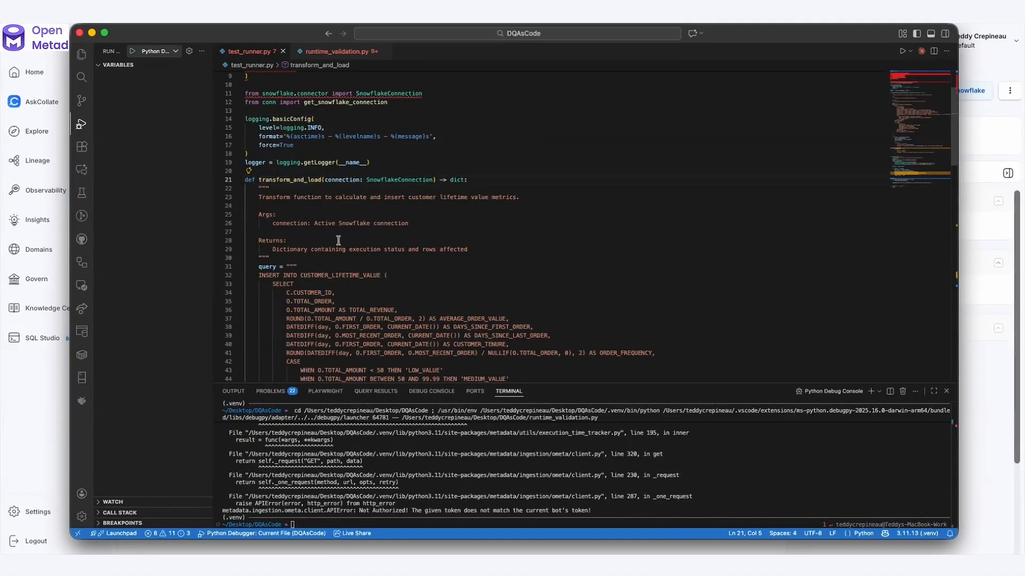
scroll(339, 241, "down", 5)
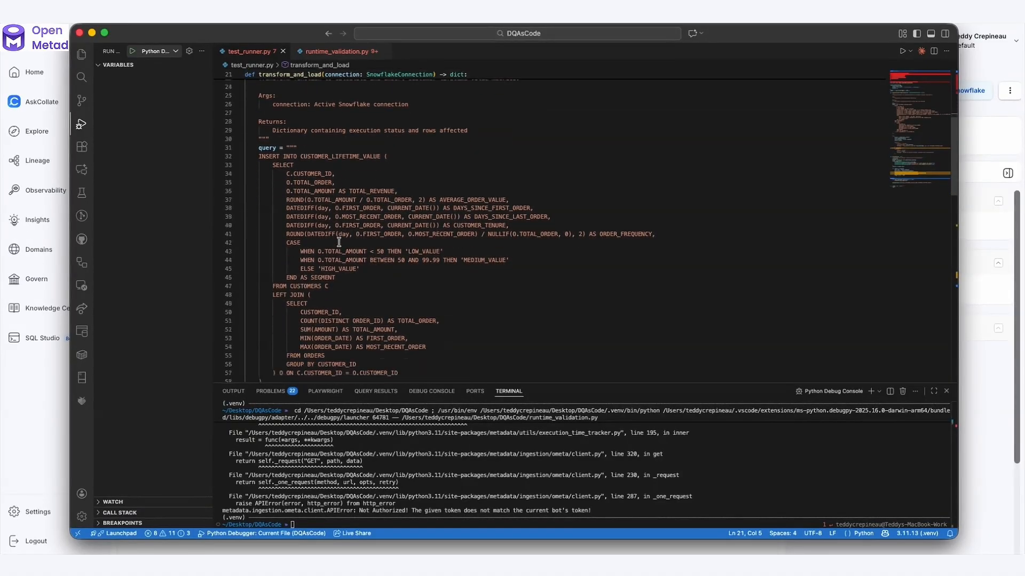
scroll(339, 219, "down", 2)
double_click(304, 234)
double_click(314, 303)
scroll(319, 304, "up", 1)
double_click(337, 138)
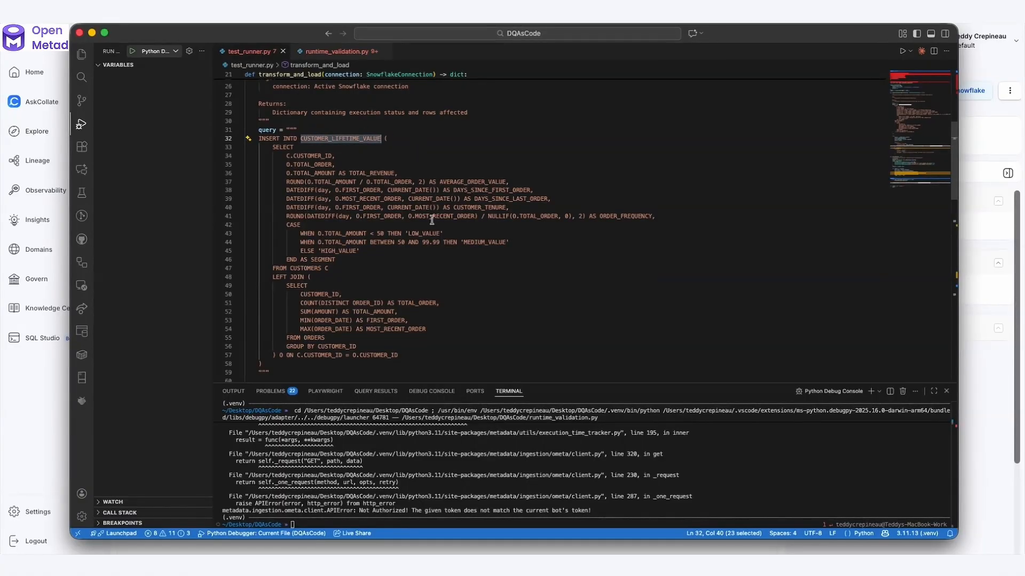
- Switch to OpenMetadata and open the data quality view of the CUSTOMER_LIFETIME_VALUE table in COLLATE_SHOP
key("super+Tab")
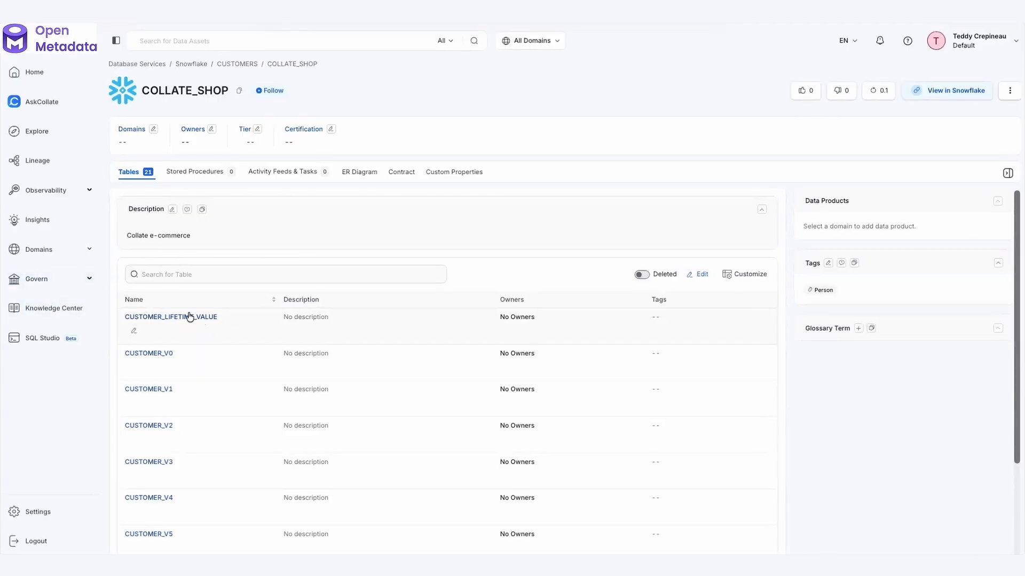
left_click(151, 318)
left_click(299, 210)
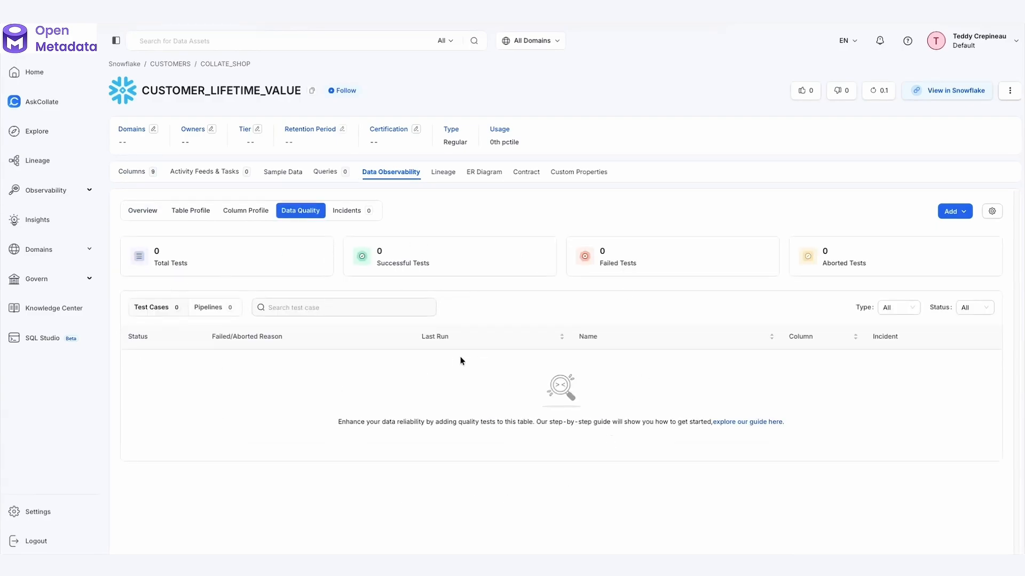
- Switch back to the code editor and inspect the validate call inside the run function of test_runner.py
key("super+Tab")
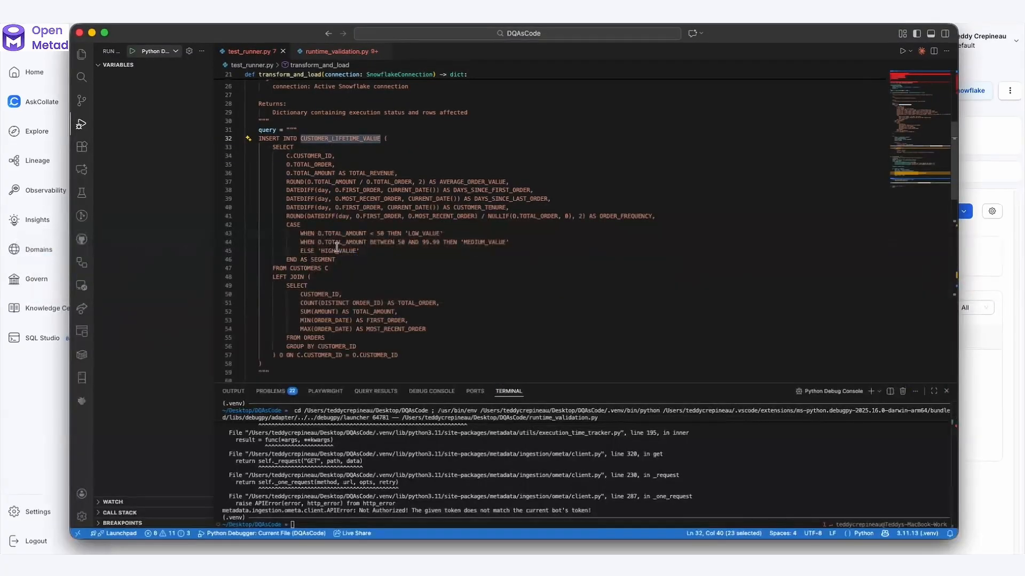
scroll(336, 248, "down", 2)
scroll(337, 248, "down", 5)
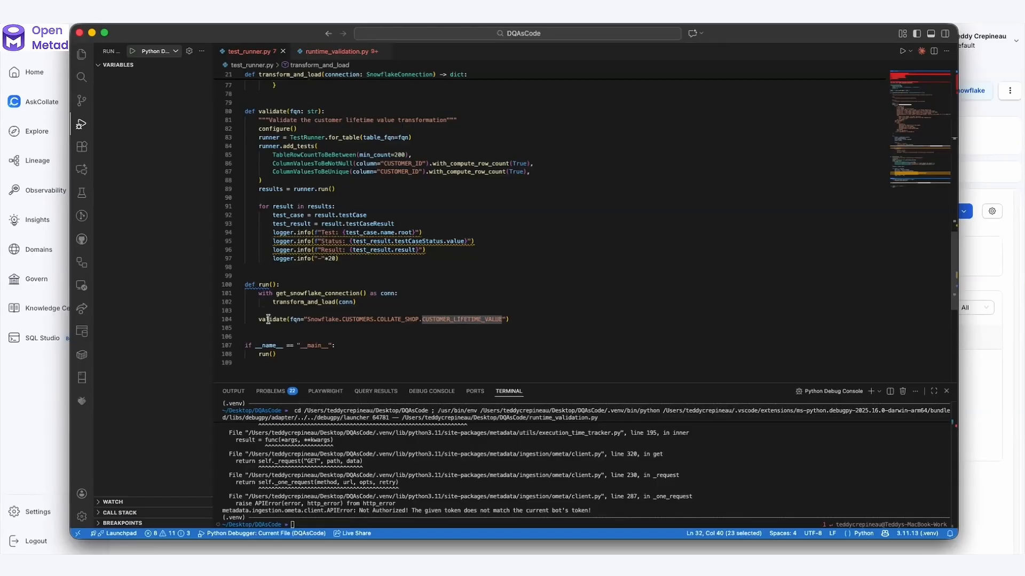
left_click_drag(258, 319, 578, 322)
left_click(513, 302)
left_click_drag(510, 320, 259, 317)
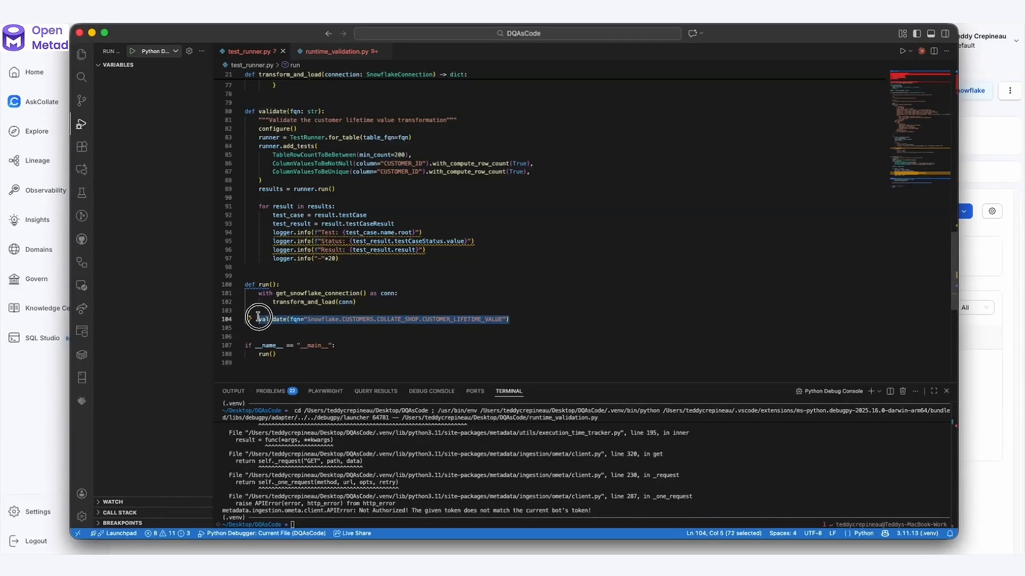
left_click(369, 277)
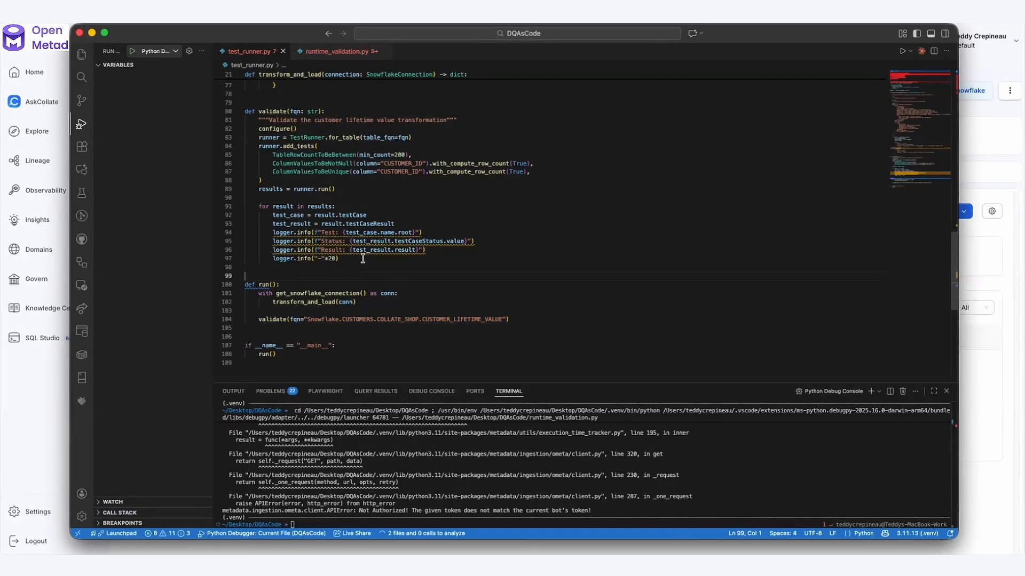
- Examine the TestRunner setup and its added tests in the validate function, highlighting that block
scroll(364, 255, "up", 3)
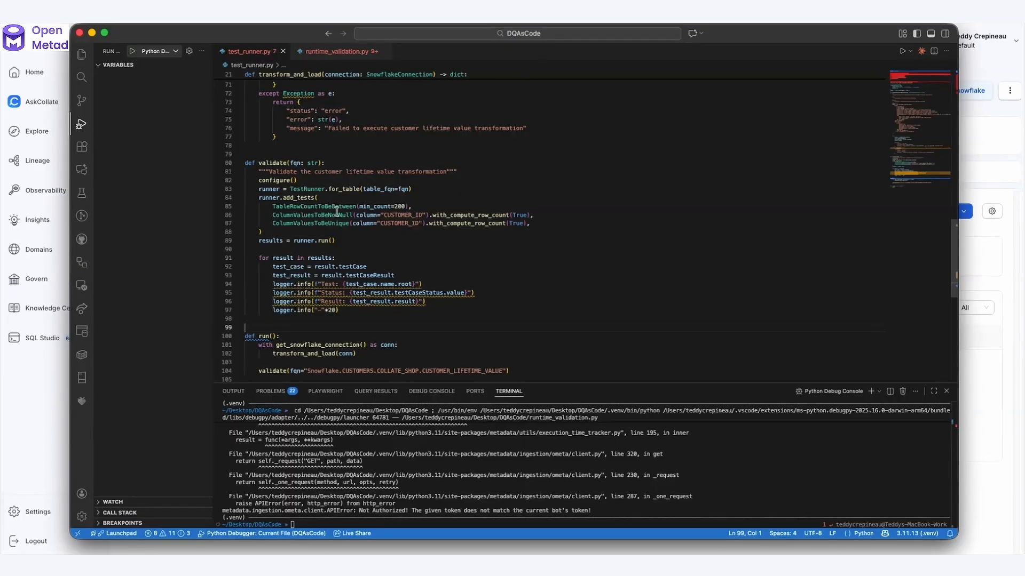
scroll(346, 214, "up", 1)
left_click_drag(337, 249, 235, 188)
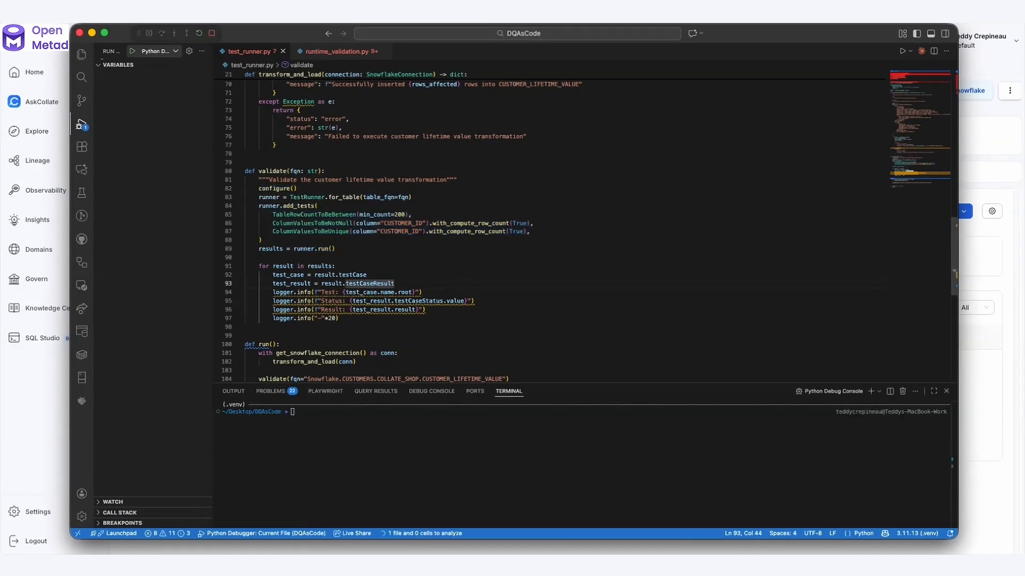
- Run test_runner.py with the Python debugger and enlarge the terminal to show the logged test results
key("F5")
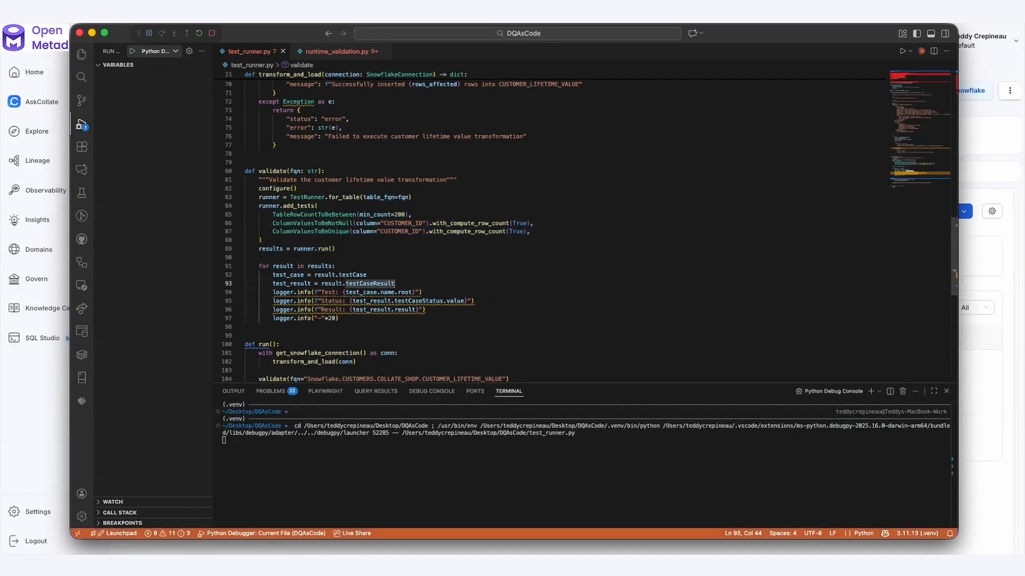
left_click(478, 262)
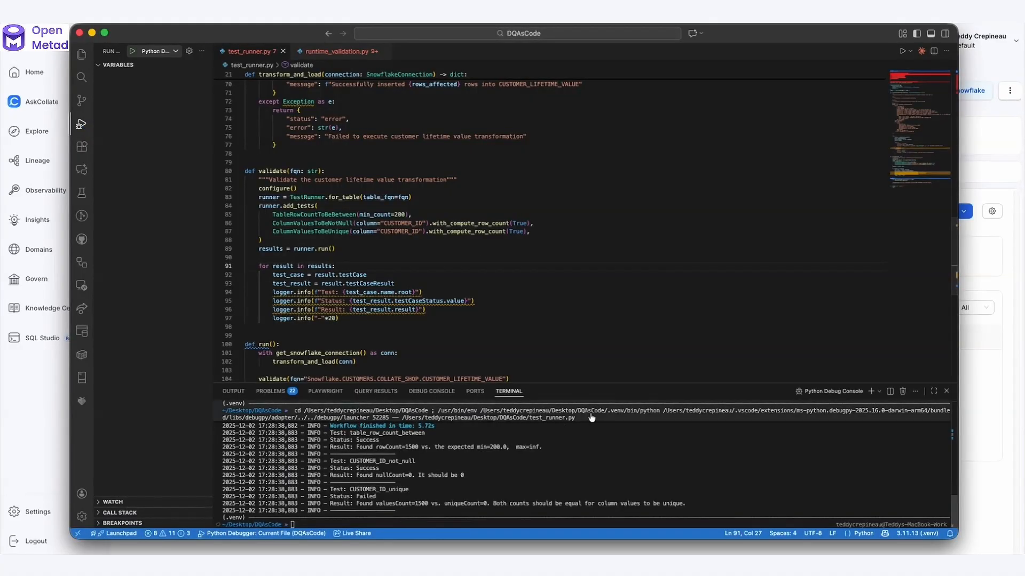
left_click_drag(599, 382, 599, 370)
scroll(484, 459, "up", 3)
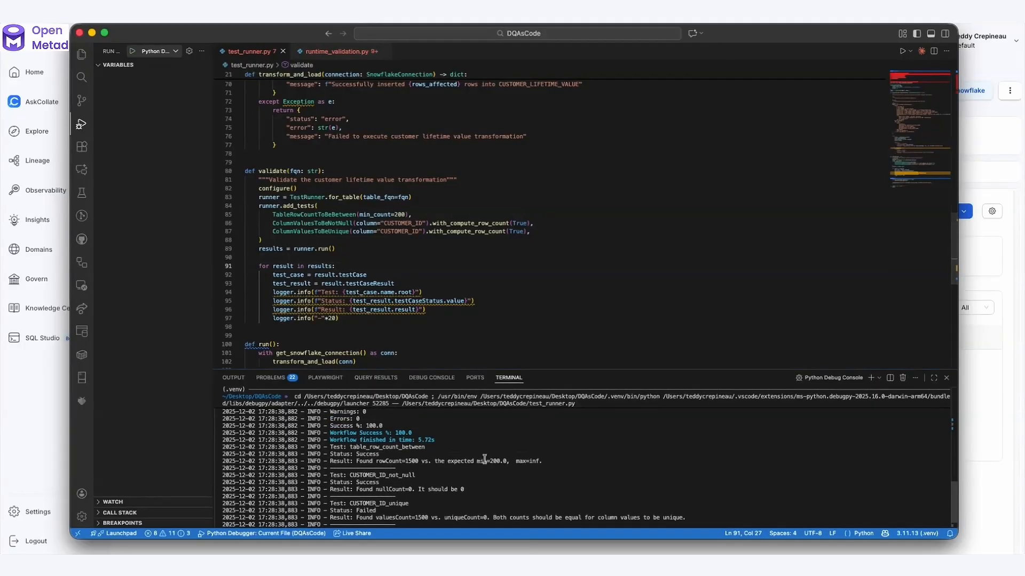
scroll(478, 458, "down", 3)
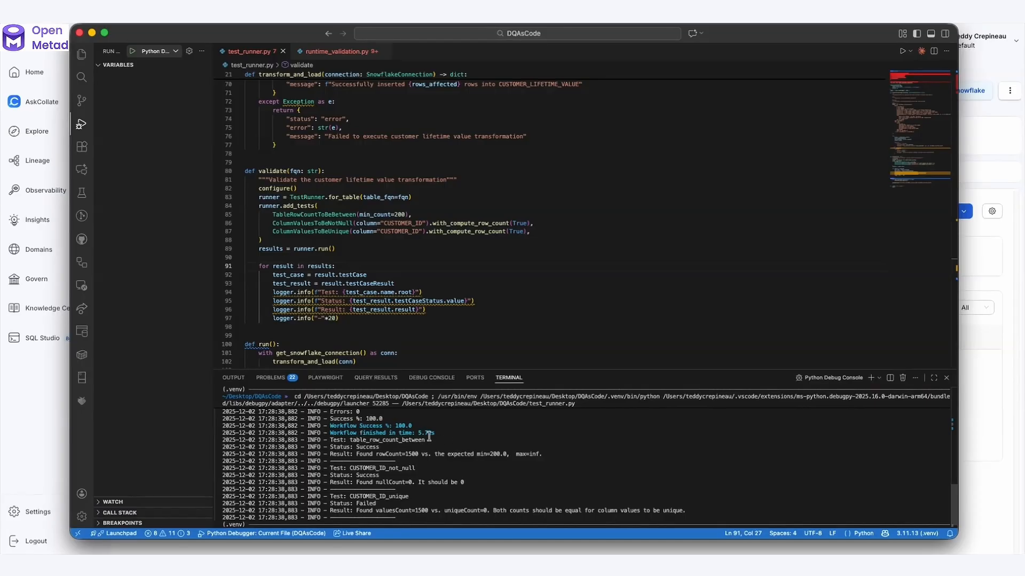
scroll(448, 443, "down", 1)
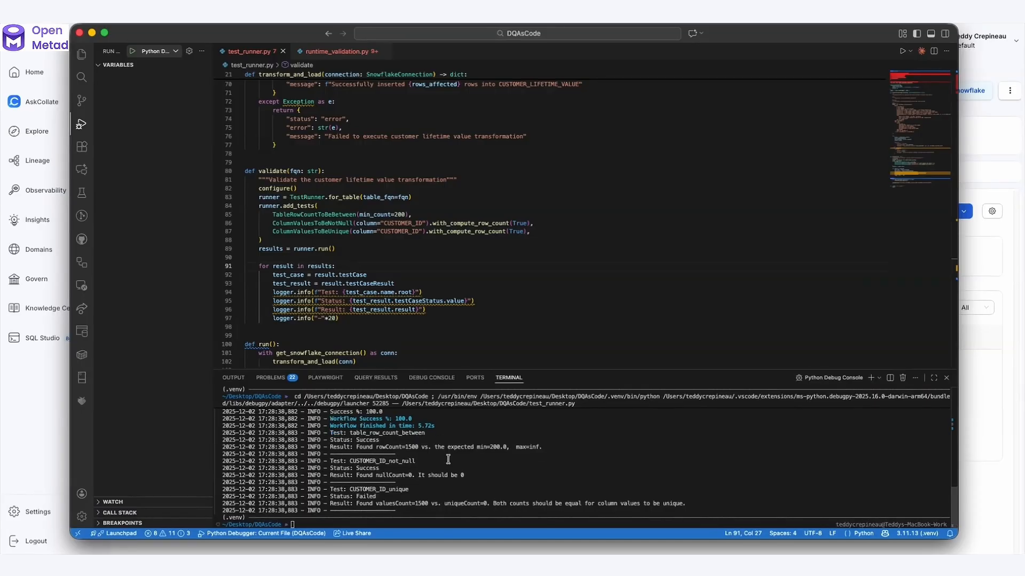
- Examine the status and result of each test in the terminal output alongside the loop that logs them
double_click(368, 496)
left_click(403, 482)
left_click_drag(702, 506, 357, 478)
double_click(366, 468)
left_click(412, 467)
left_click_drag(365, 319, 239, 265)
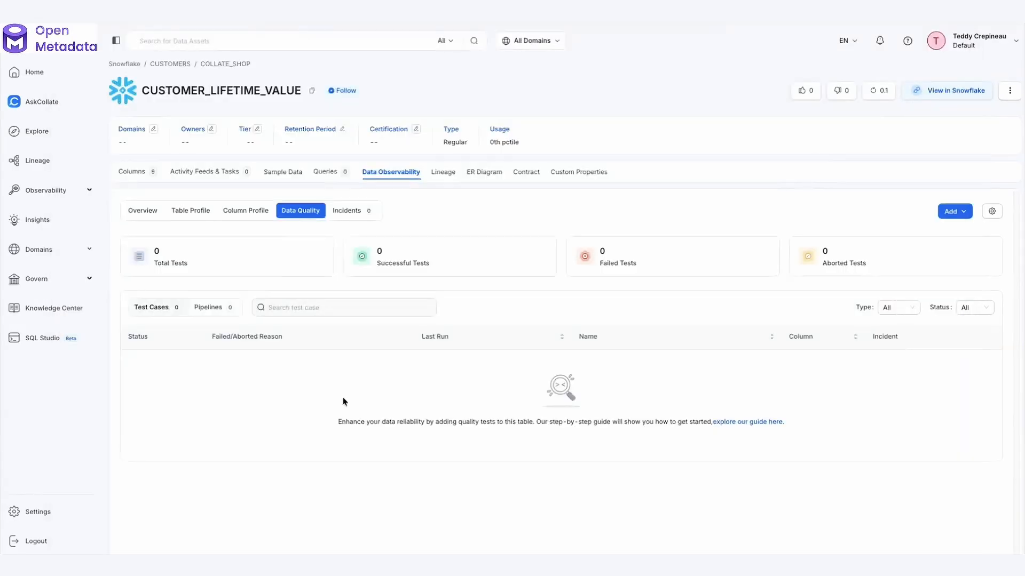
- Switch to OpenMetadata, reload the table's data quality view and check the run details of the Column 'CUSTOMER_ID' Unique test
key("F5")
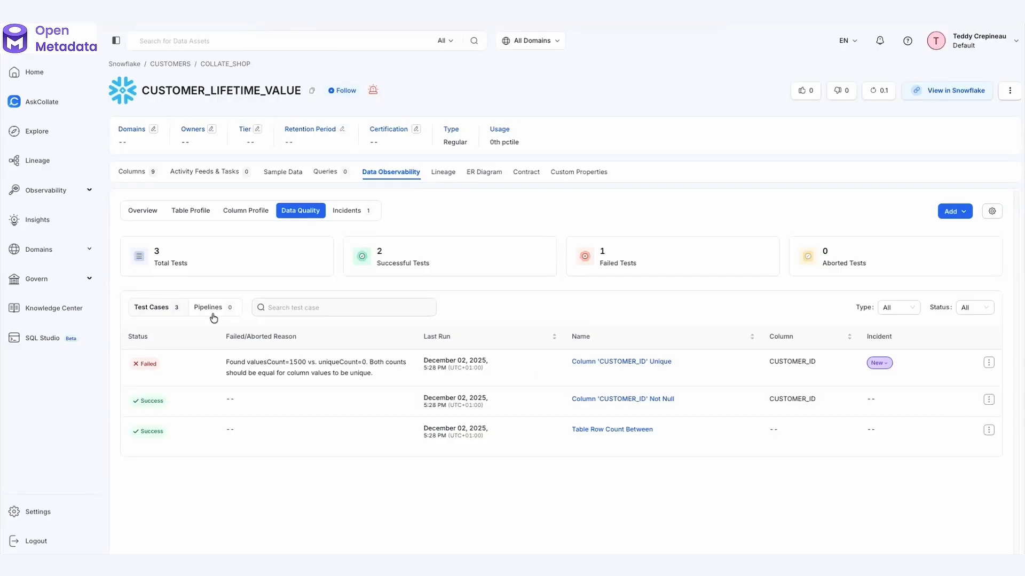
left_click(589, 367)
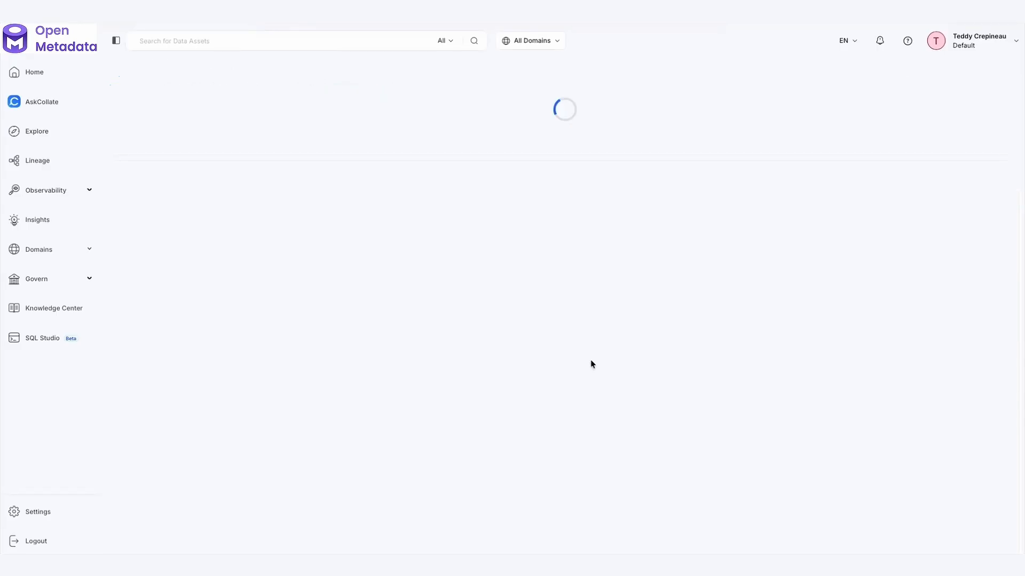
mouse_move(461, 394)
scroll(462, 377, "down", 1)
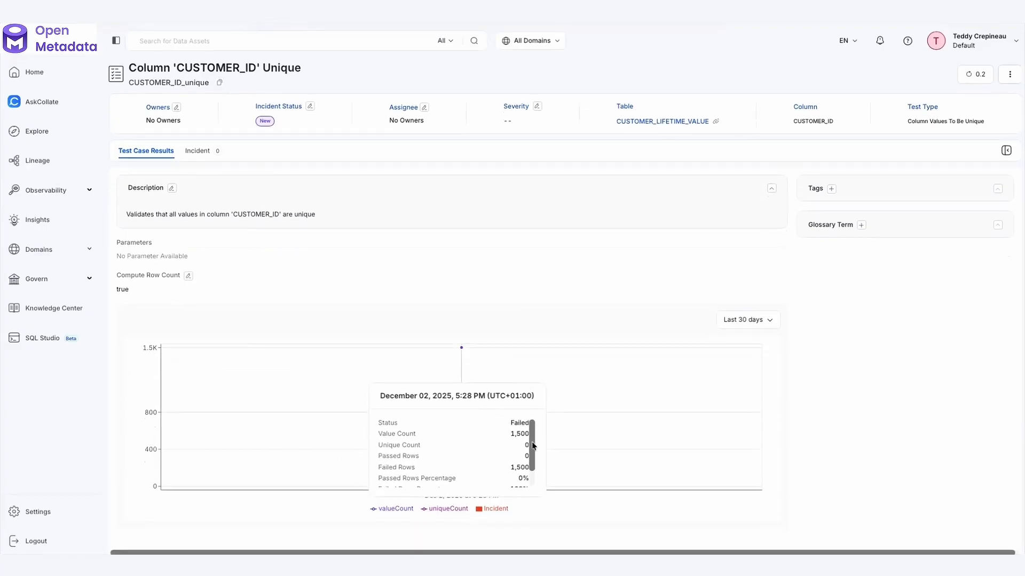
key("alt+Left")
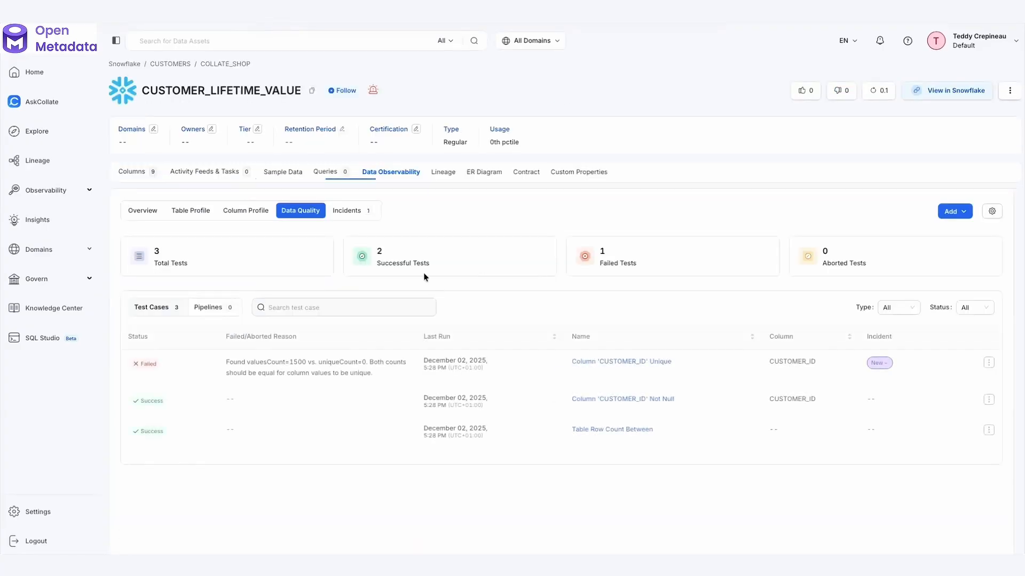
- Check the table's data observability overview with test coverage by dimension, and return to its data quality tests
left_click(137, 210)
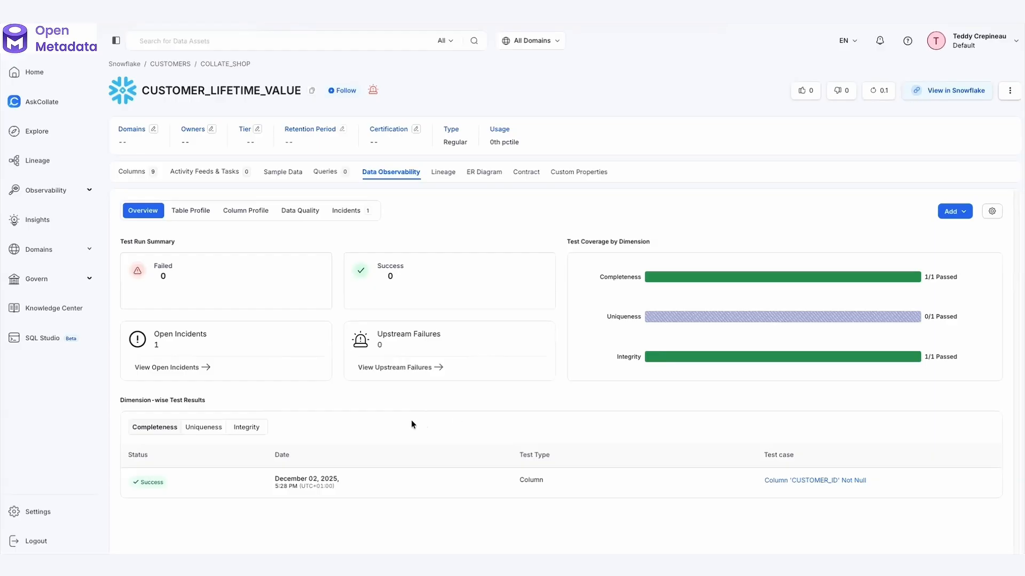
left_click(300, 211)
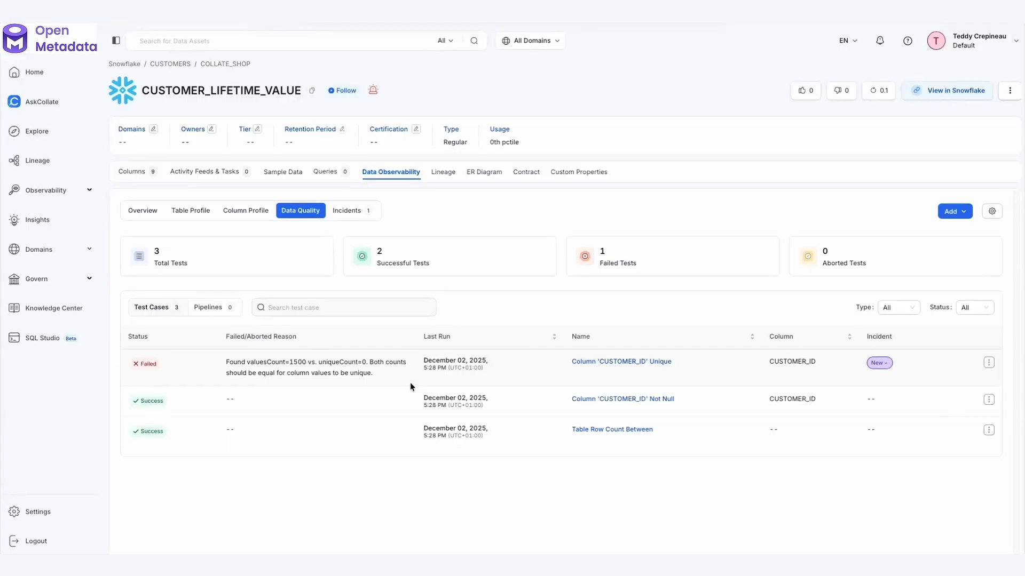
- Switch to the code editor and examine the SQL query in the extract_order_totals function of runtime_validation.py
key("super+Tab")
left_click(339, 53)
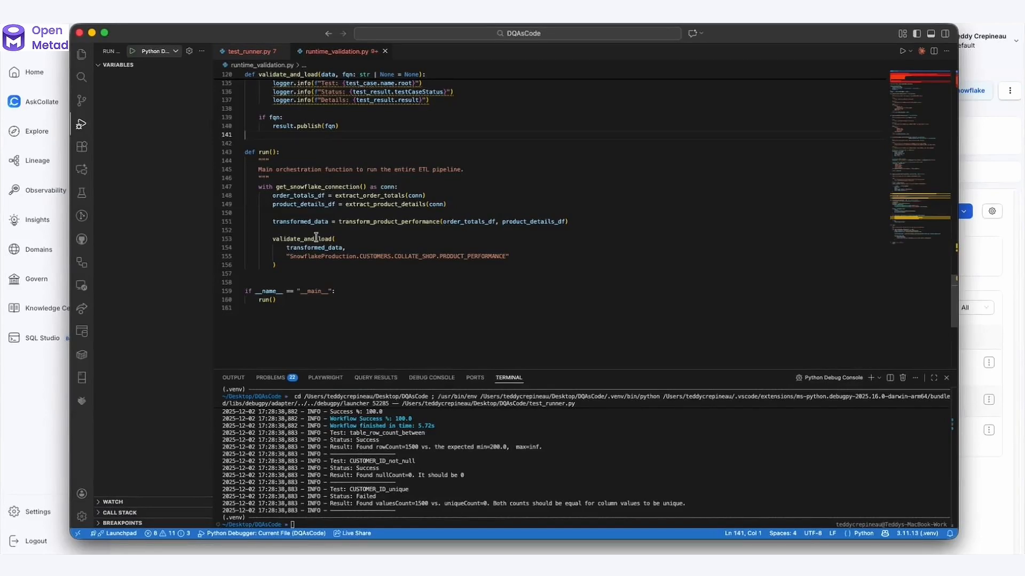
left_click(359, 197, "super")
scroll(374, 159, "down", 1)
left_click_drag(319, 282, 245, 246)
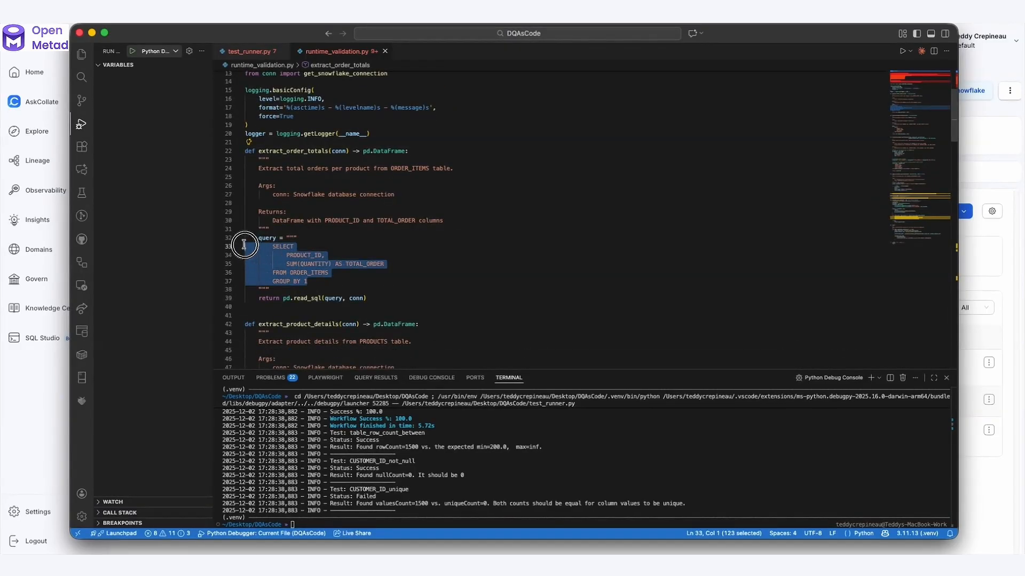
left_click(337, 231)
- Review how transform_product_performance merges the dataframes, calculates total revenue and selects the result columns
scroll(344, 256, "down", 1)
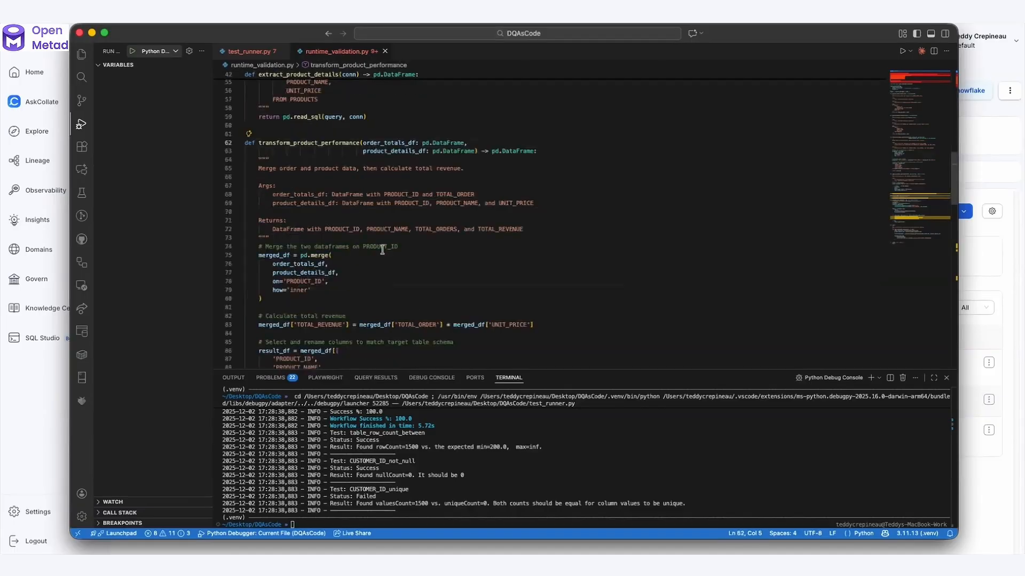
scroll(382, 249, "down", 2)
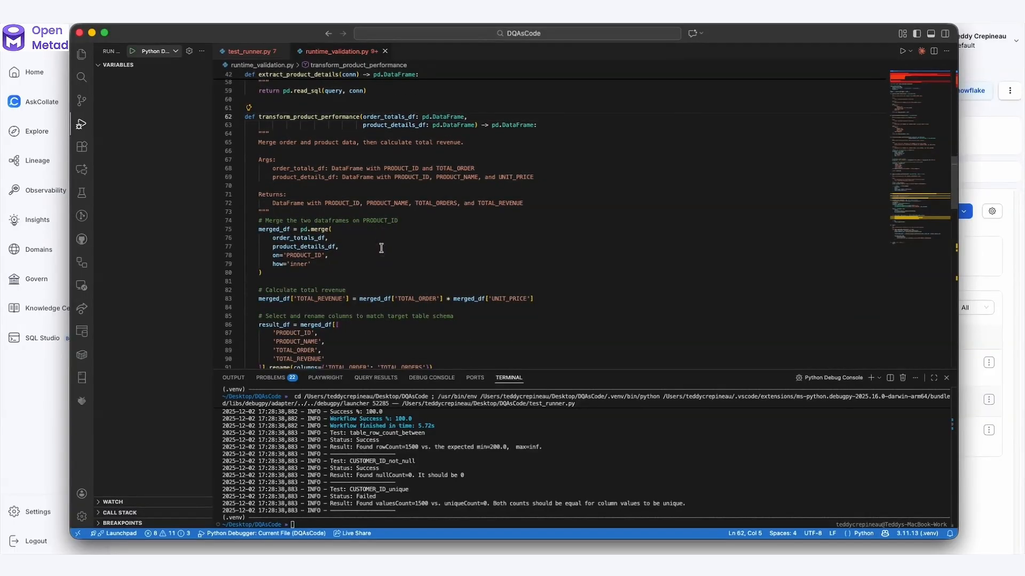
scroll(381, 248, "down", 1)
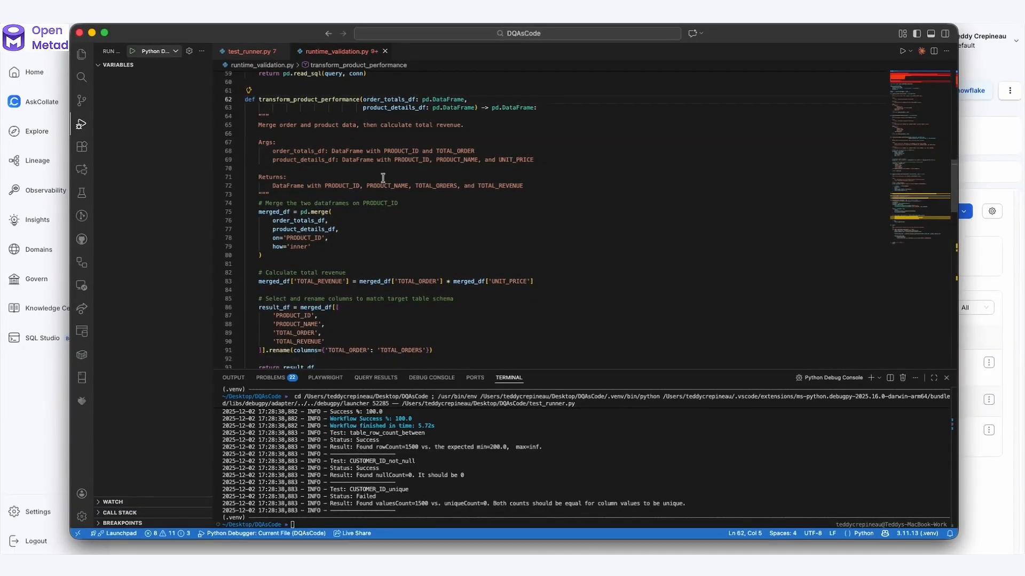
scroll(383, 265, "down", 3)
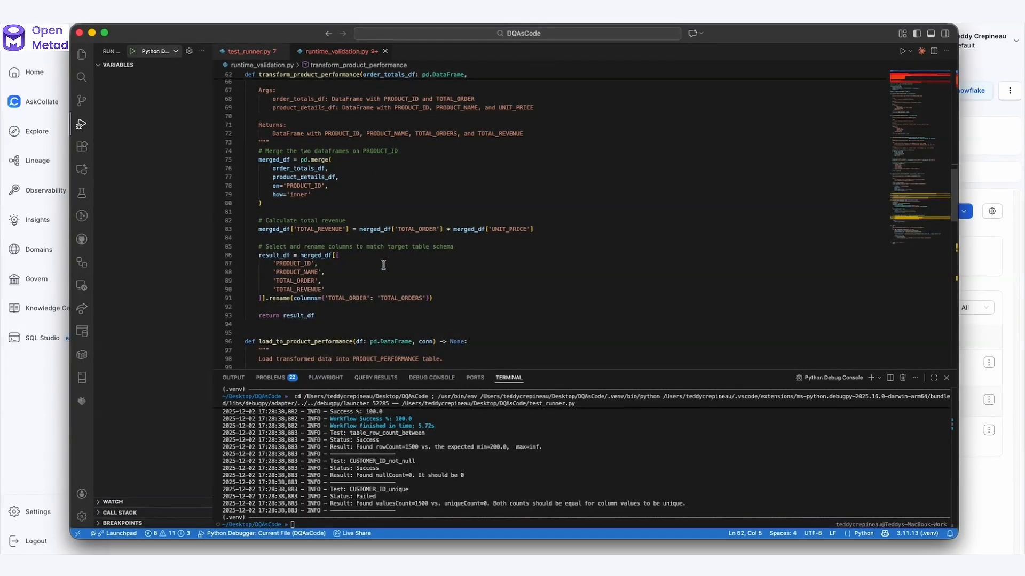
- Go from the validate_and_load call in the run function to its definition
scroll(383, 262, "down", 20)
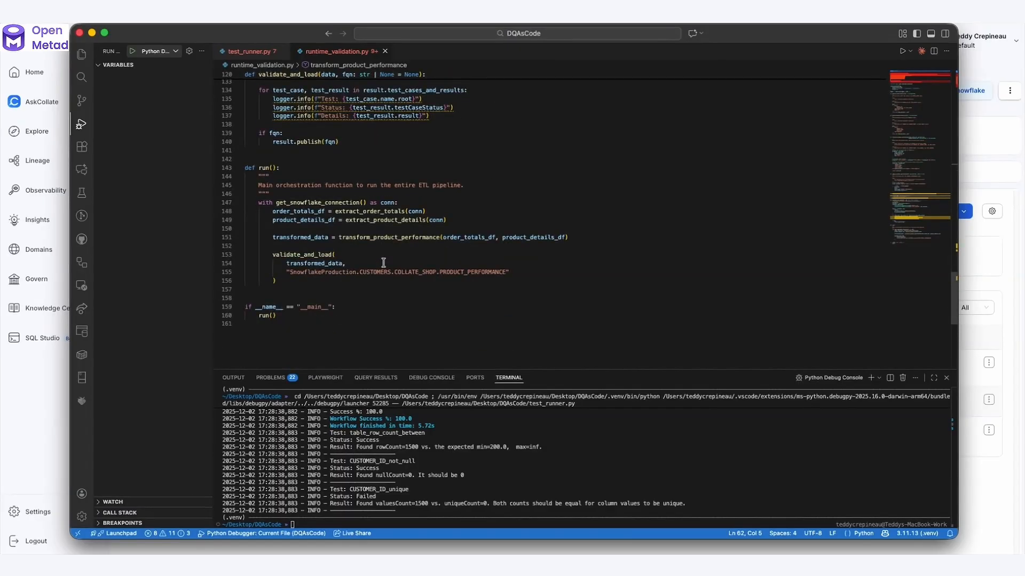
left_click(295, 254, "super")
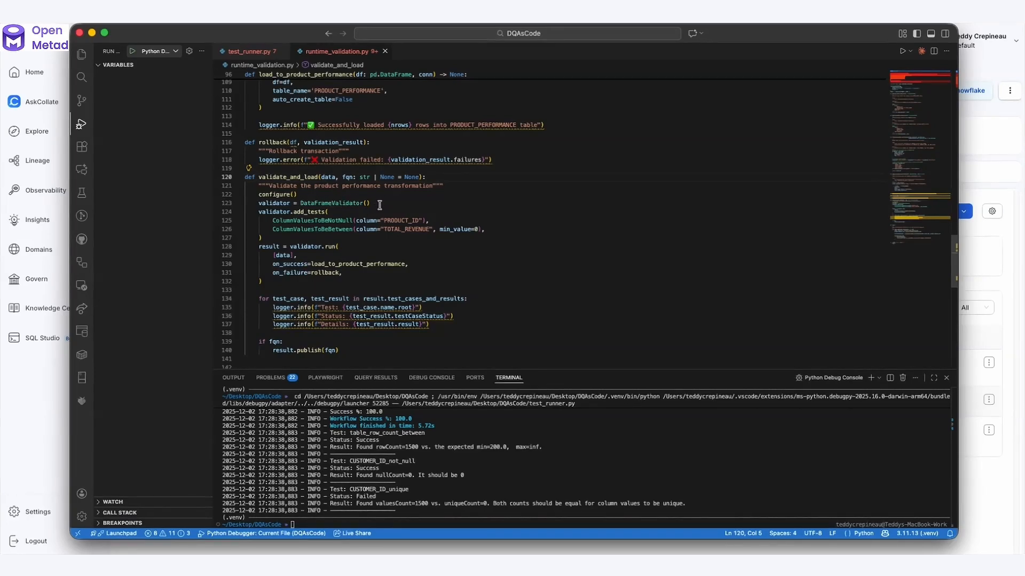
- Review the add_tests call in validate_and_load with its PRODUCT_ID not-null and TOTAL_REVENUE minimum value tests
left_click(358, 194)
scroll(393, 207, "down", 1)
left_click_drag(267, 231, 241, 201)
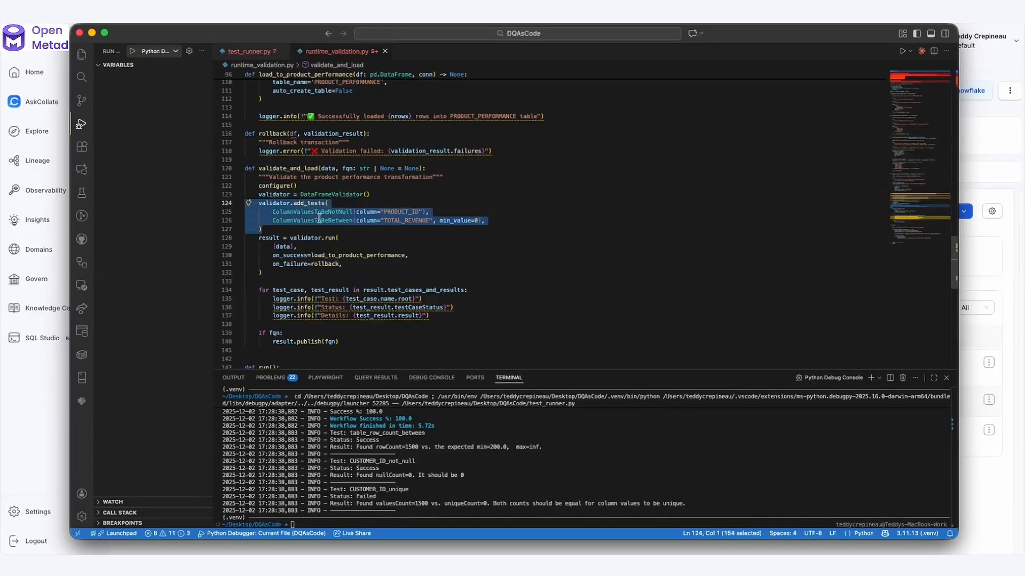
left_click(301, 203)
double_click(274, 194)
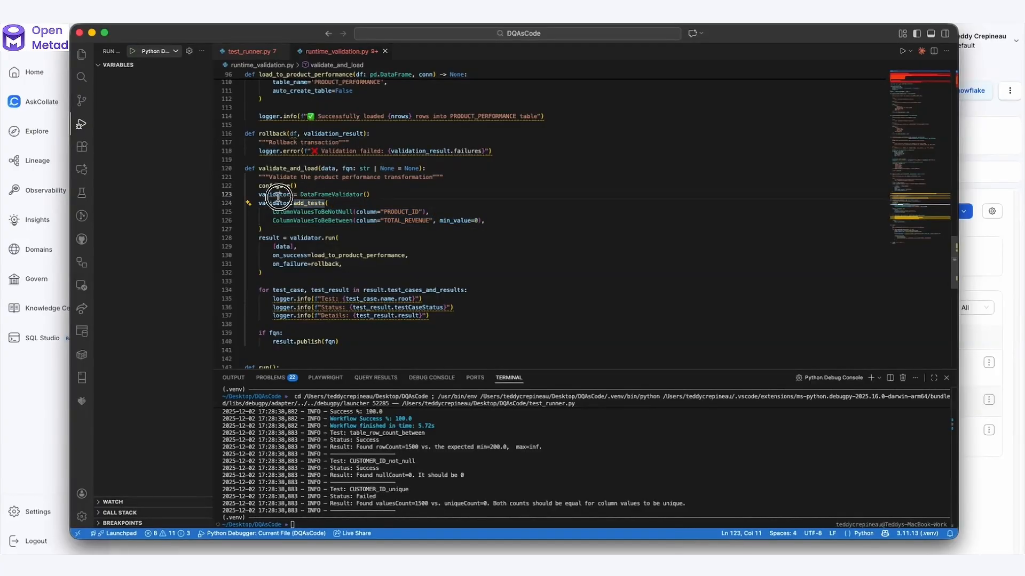
- Examine the validator.run block that runs the tests on the data and stores the result
scroll(316, 234, "down", 2)
left_click(331, 236)
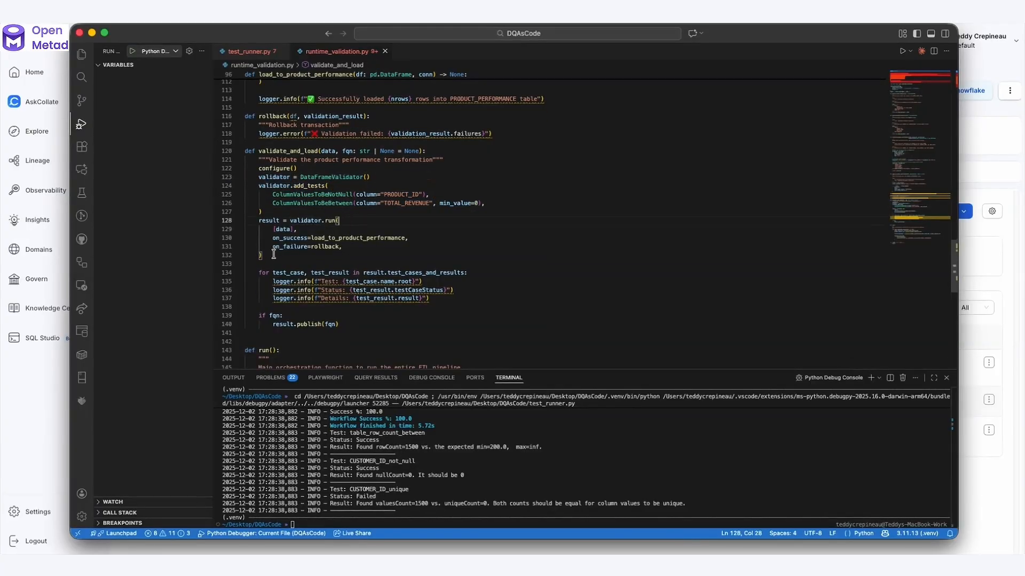
left_click_drag(274, 254, 253, 227)
left_click(295, 213)
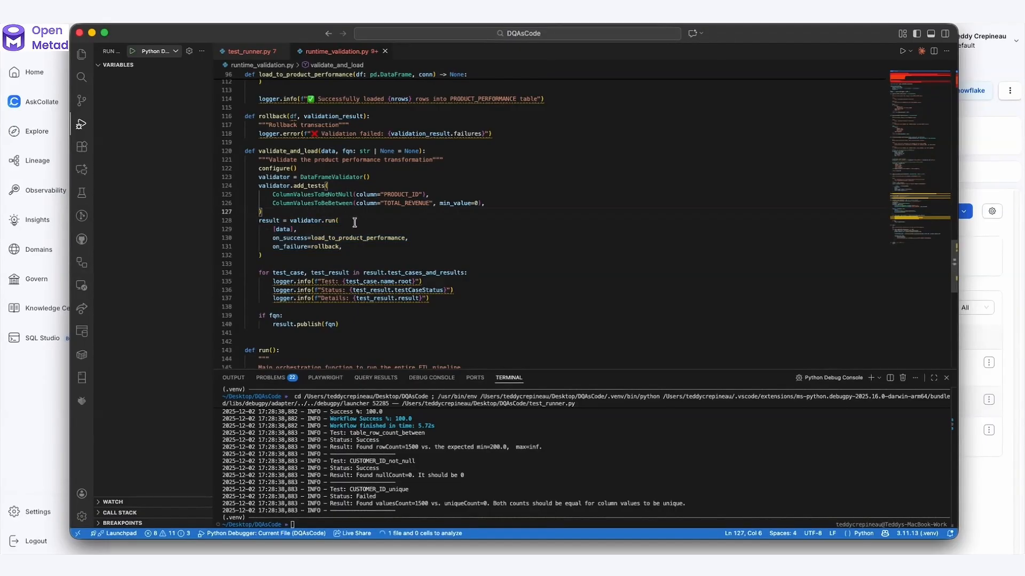
left_click_drag(279, 256, 246, 223)
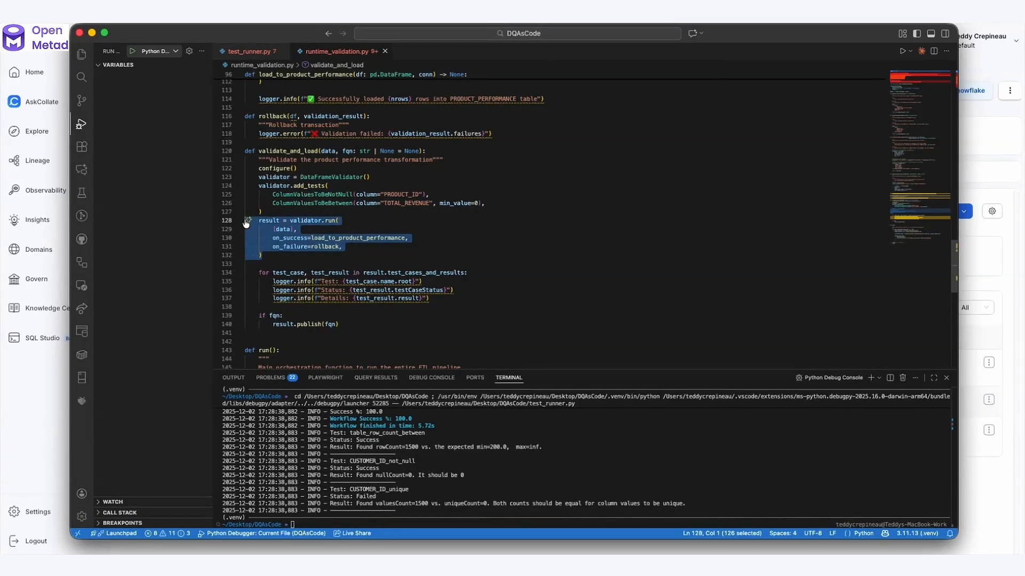
left_click(345, 214)
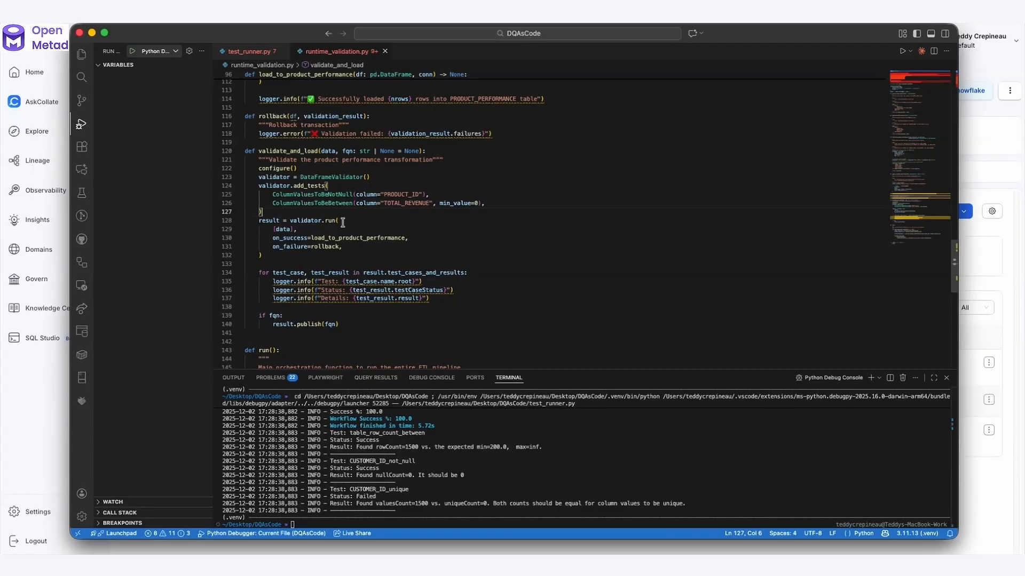
left_click_drag(278, 256, 246, 223)
left_click(293, 206)
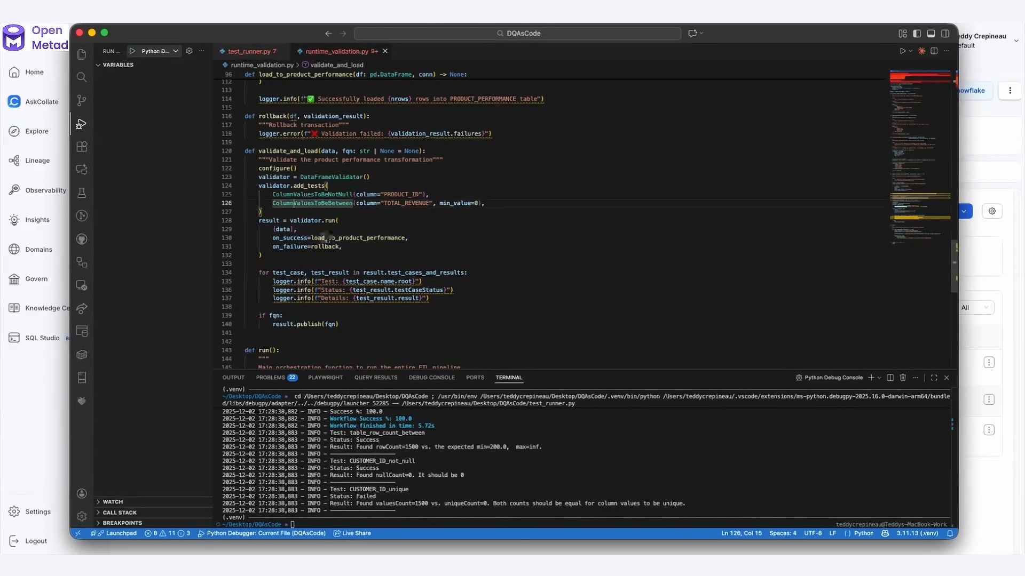
- Inspect the on_success=load_to_product_performance and on_failure=rollback arguments of the validator run
left_click_drag(274, 238, 391, 238)
left_click(417, 250)
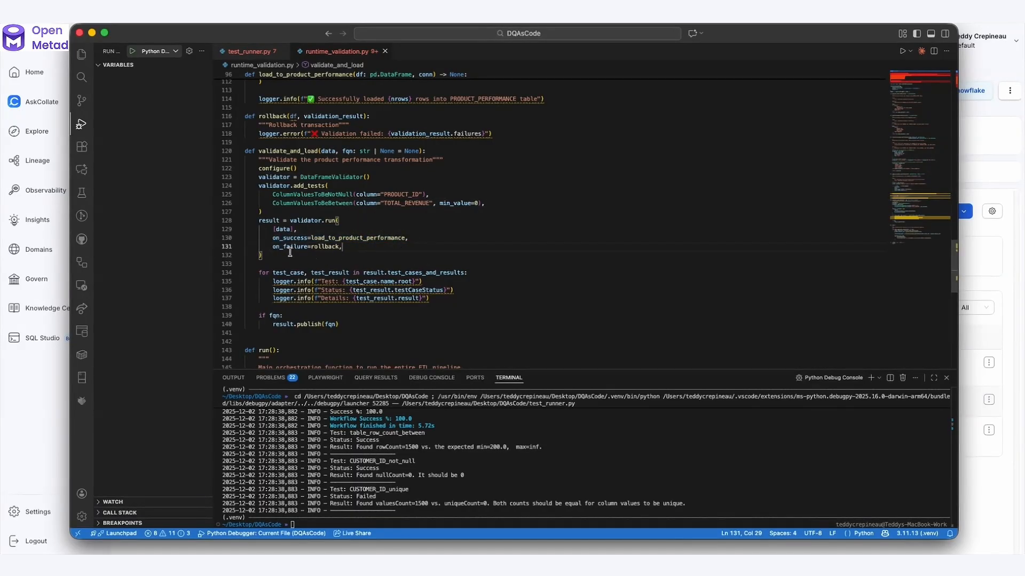
mouse_move(284, 237)
mouse_move(351, 236)
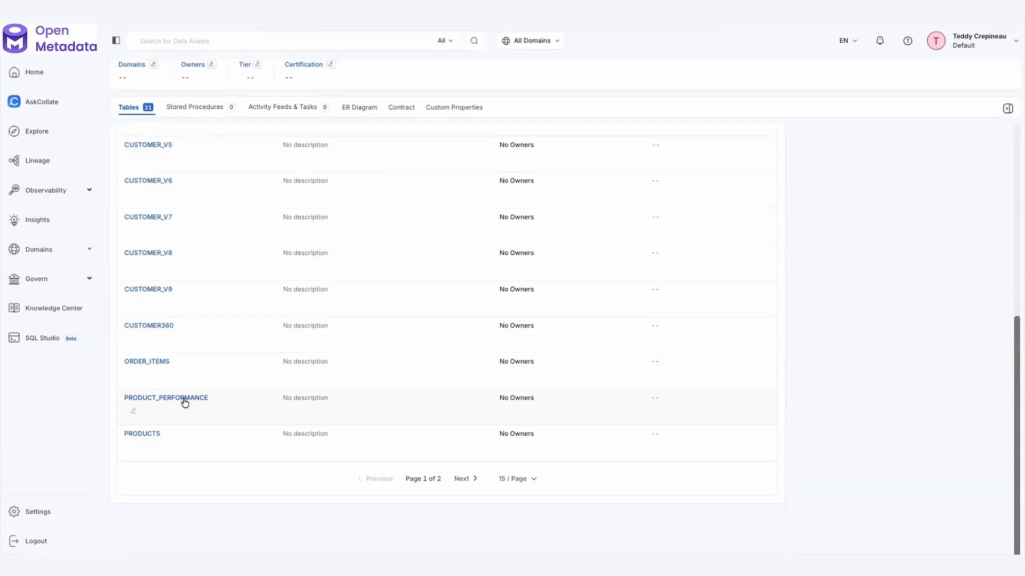
- Switch to the data catalog and view the data quality tests of the PRODUCT_PERFORMANCE table
left_click(185, 400)
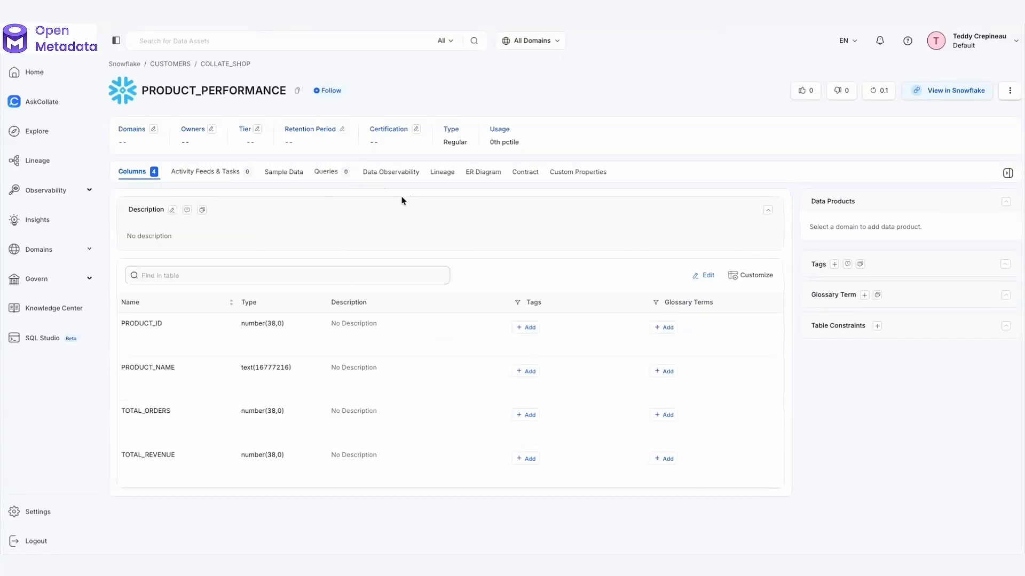
left_click(393, 174)
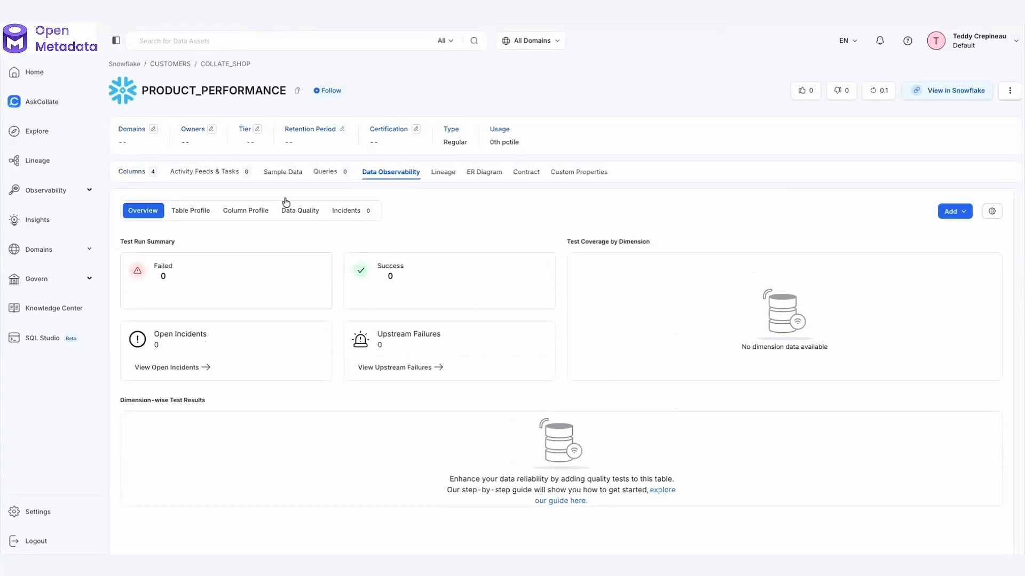
left_click(302, 210)
- Switch to the code editor, run runtime_validation.py and read through the validation log in the terminal
key("super+Tab")
key("F5")
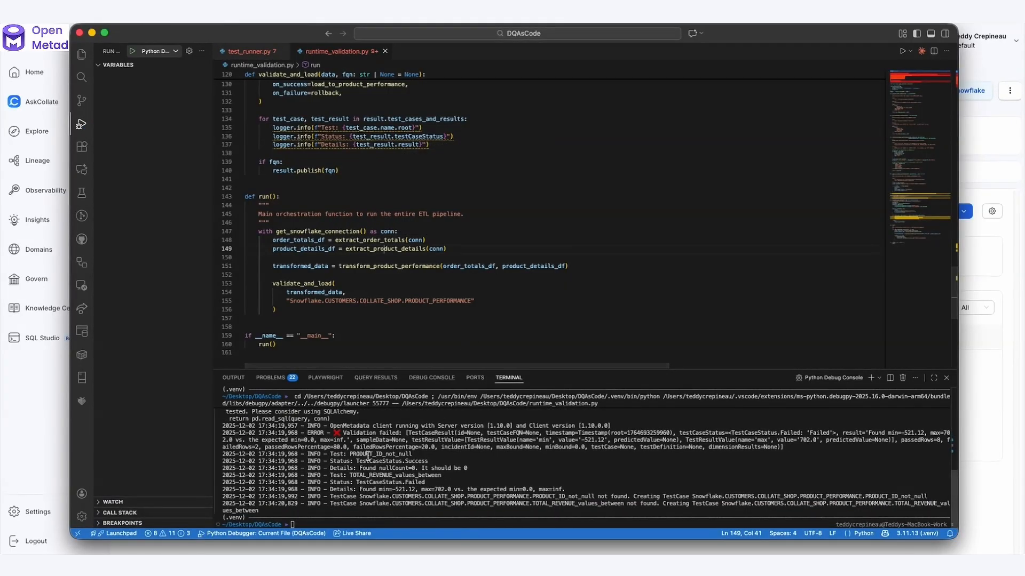
scroll(367, 453, "up", 3)
scroll(368, 452, "down", 3)
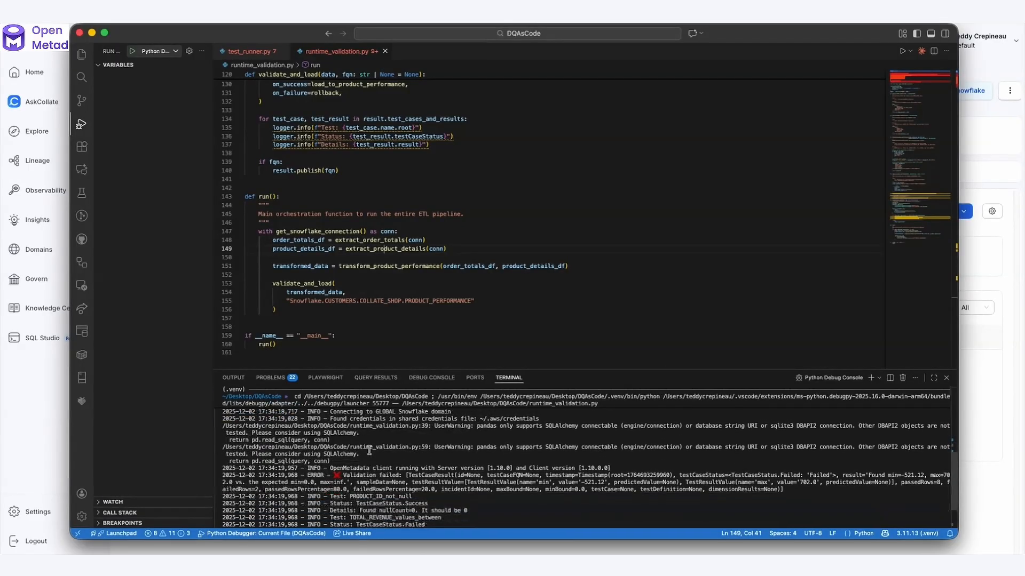
scroll(331, 460, "down", 2)
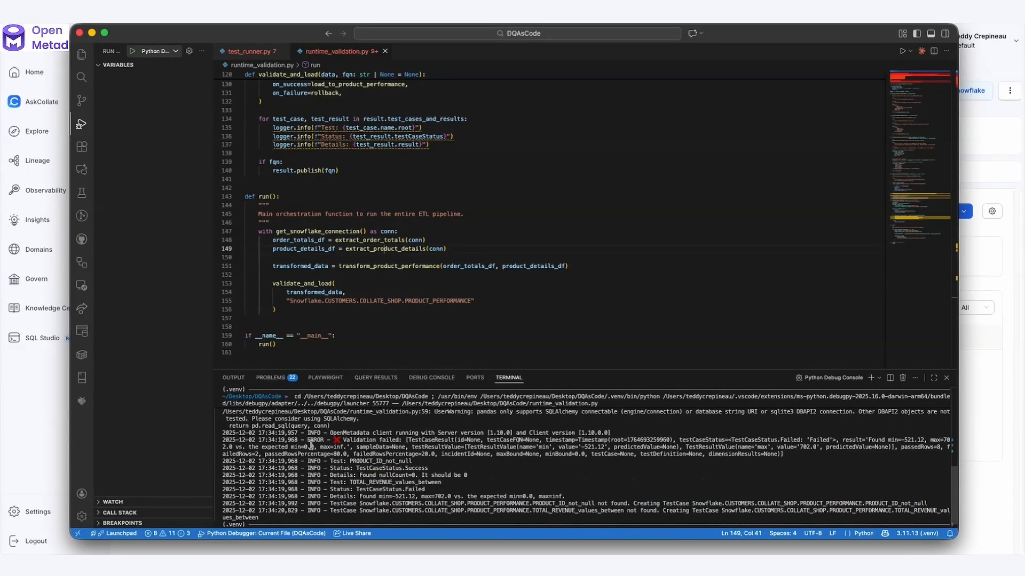
- Switch to the data catalog, reload the PRODUCT_PERFORMANCE data quality page and check its test case results
key("super+Tab")
key("super+r")
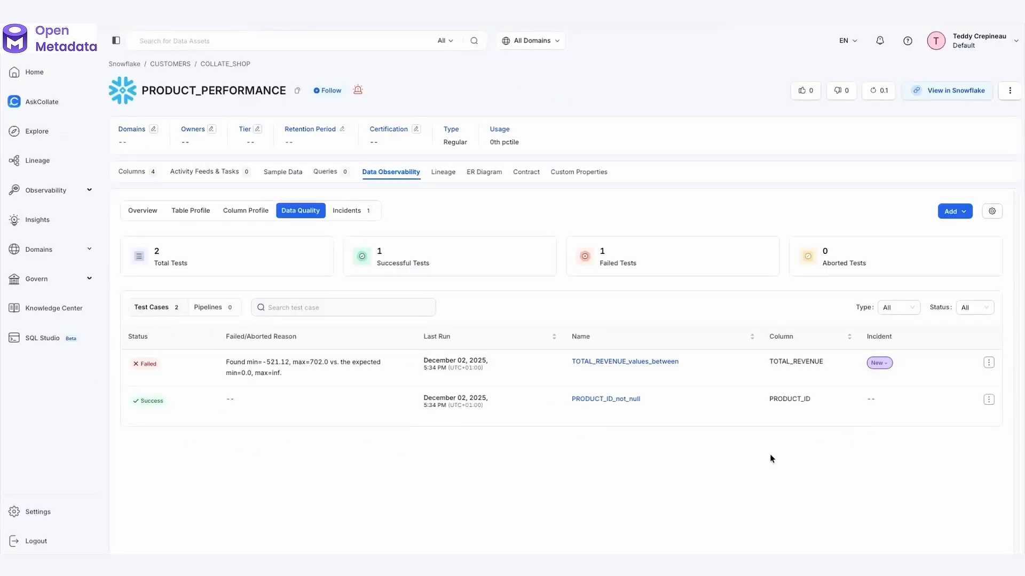
left_click(601, 362)
mouse_move(455, 398)
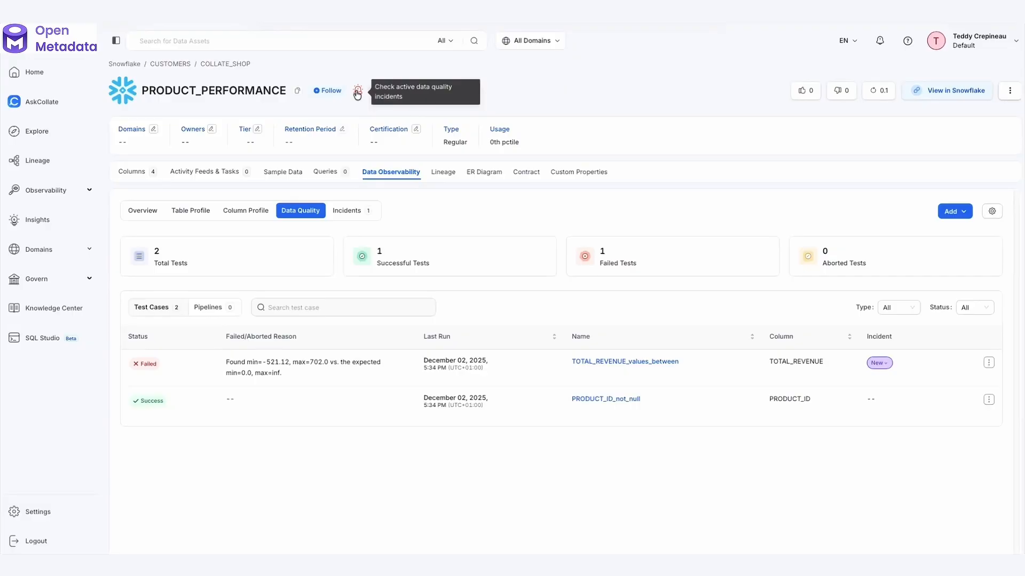
- Check the table's data observability overview and open incidents, and return to its data quality tests
left_click(143, 210)
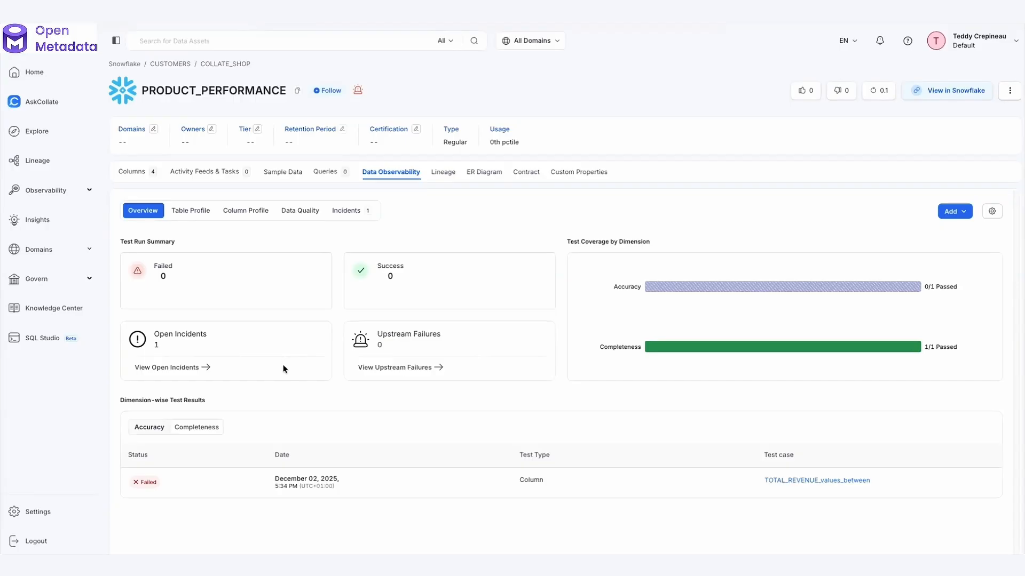
left_click(200, 367)
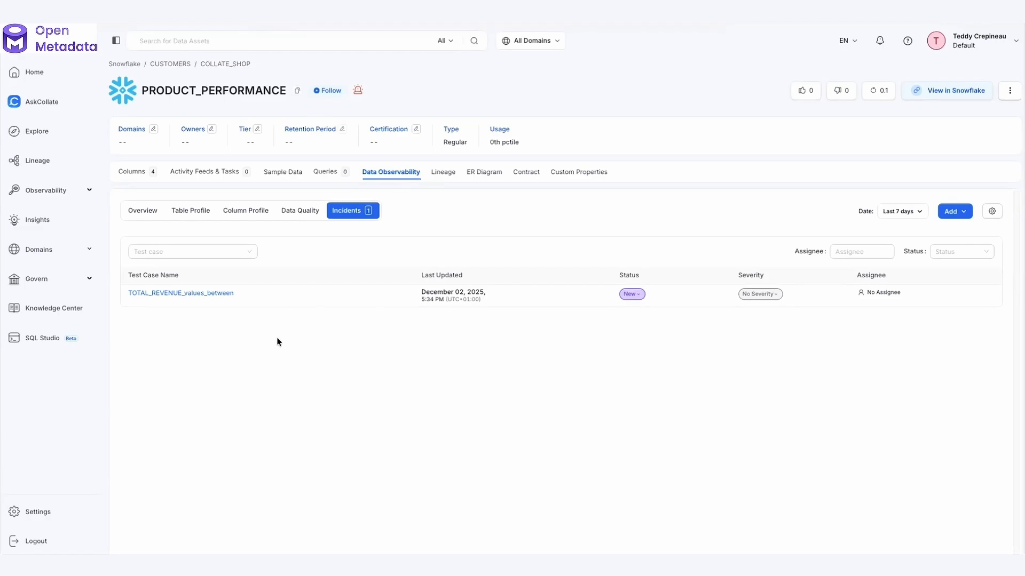
left_click(292, 213)
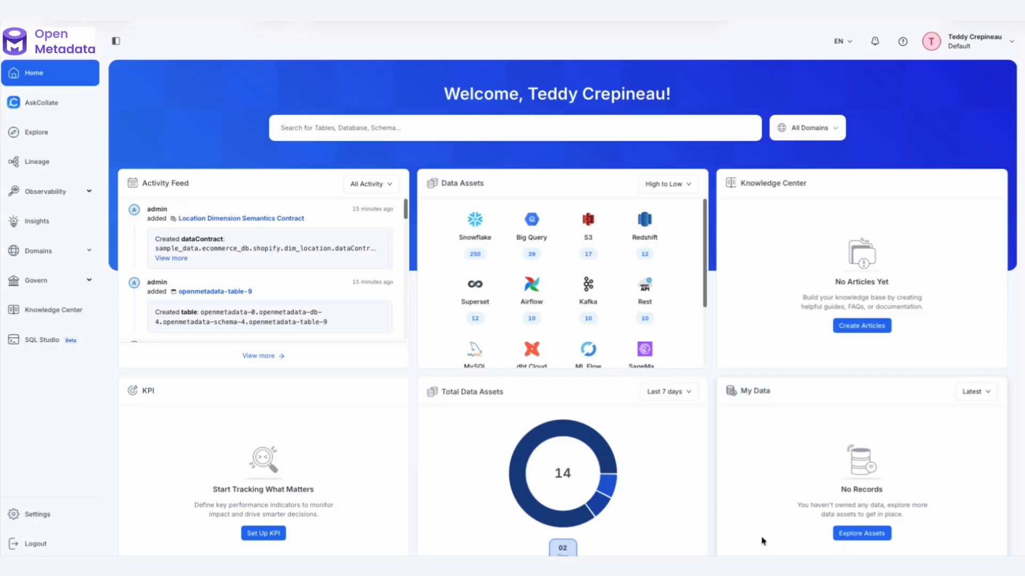
- Open the orders table of Redshift's collate_shop schema and show its data quality tests
left_click(645, 221)
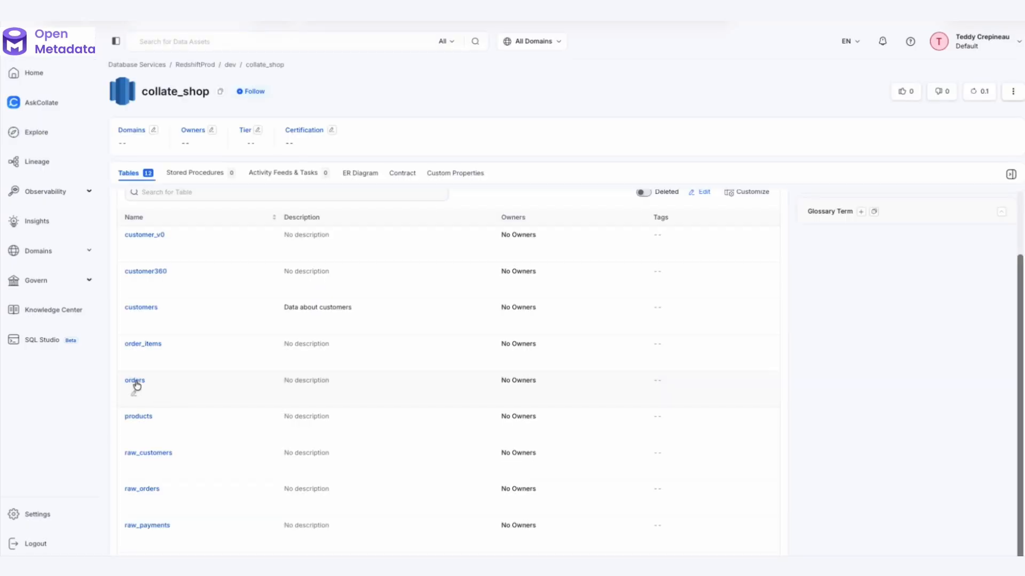
left_click(134, 381)
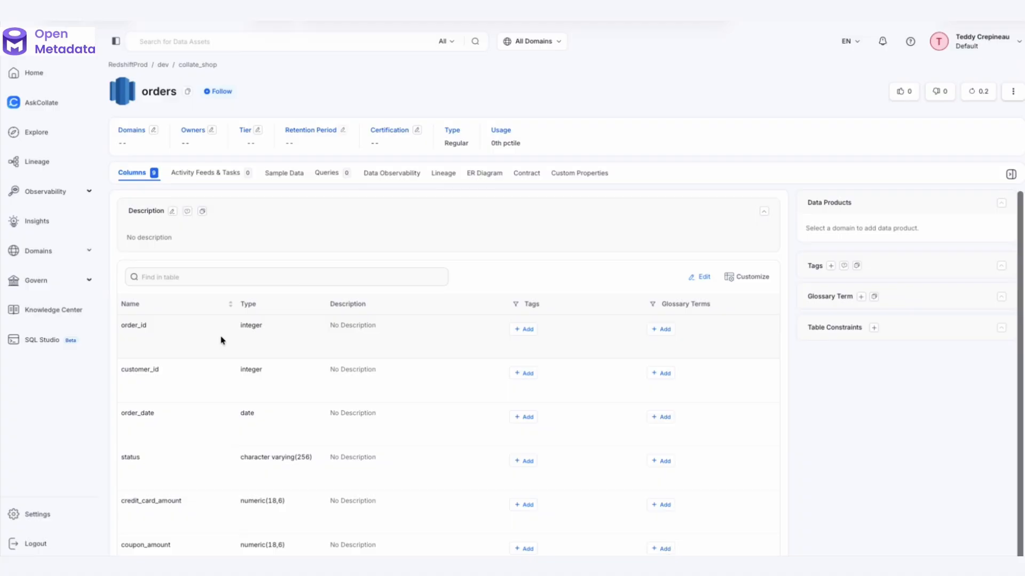
left_click(395, 174)
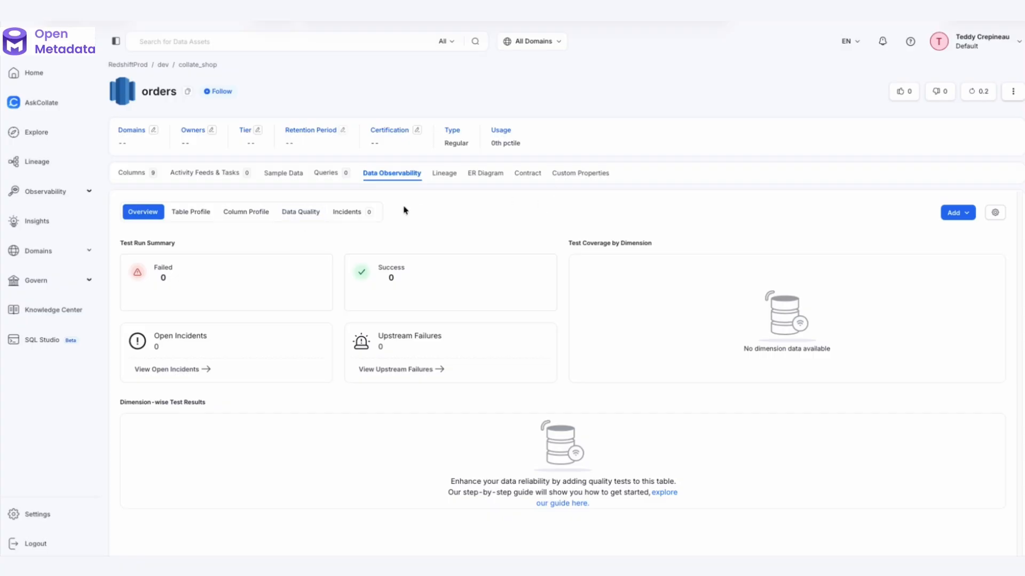
left_click(301, 212)
- Start a new test case for the orders table at the Dimension Level
left_click(958, 214)
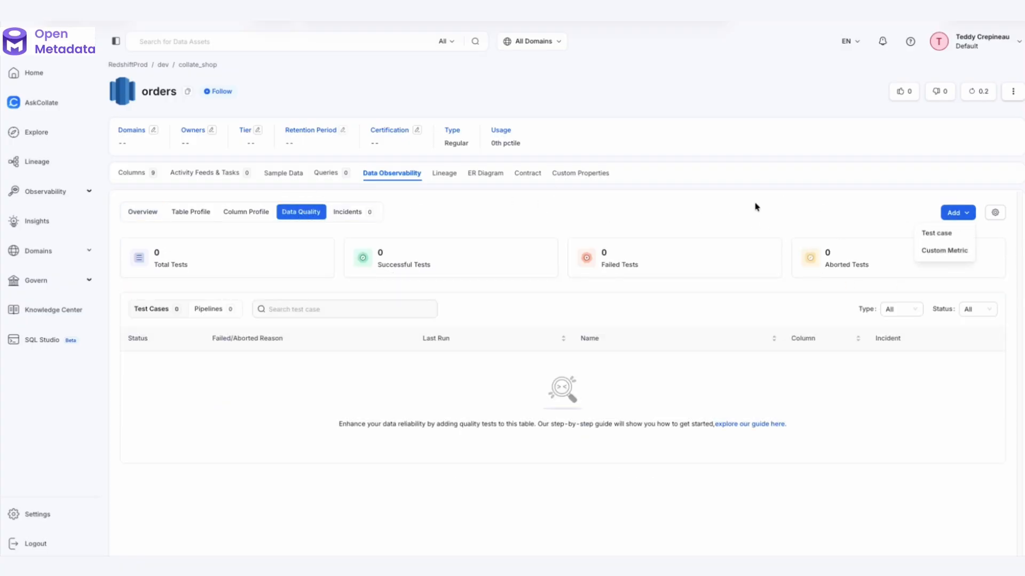
left_click(935, 235)
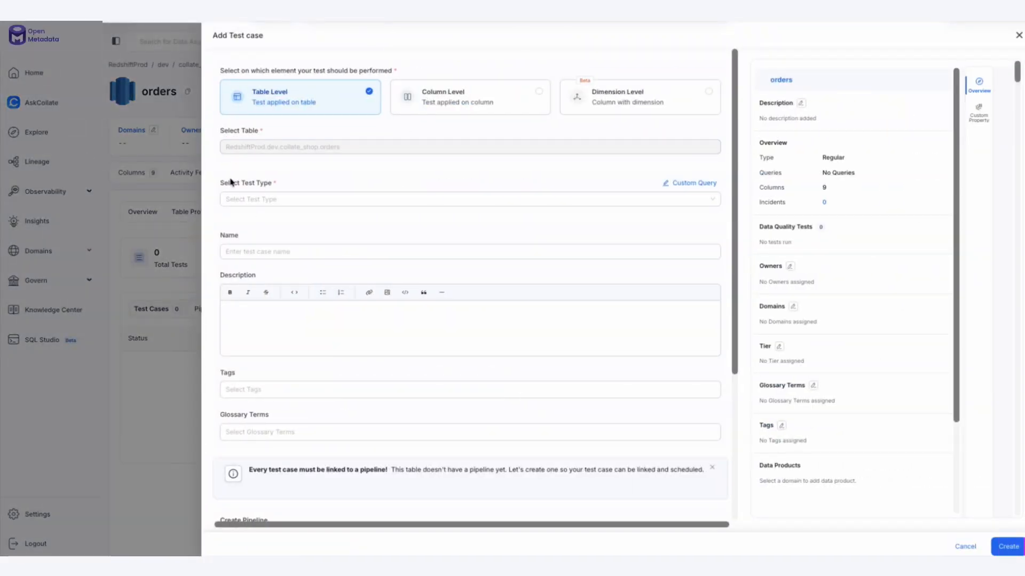
left_click(657, 94)
- Set amount as the column to test and add status as a dimension
left_click(299, 187)
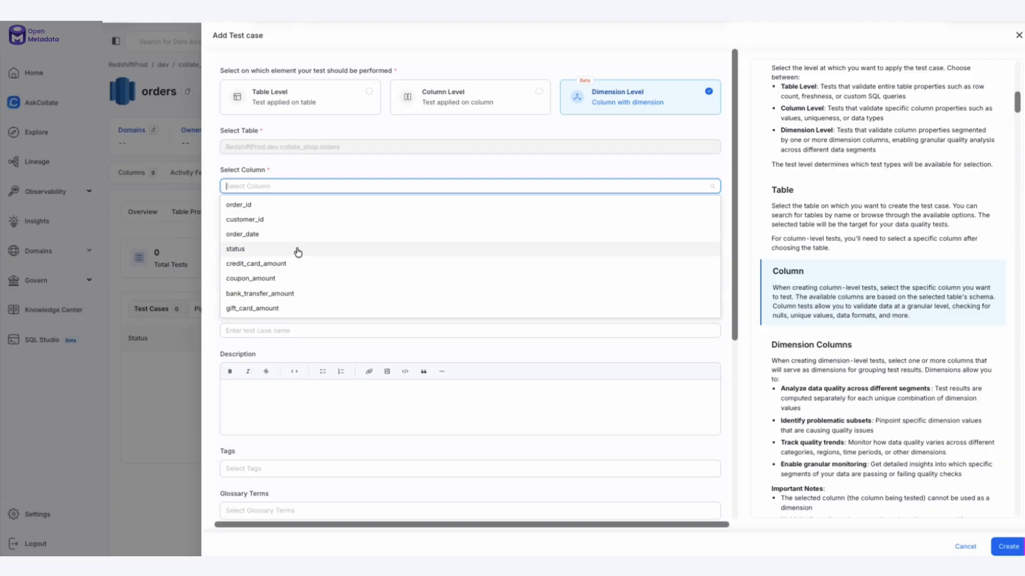
left_click(306, 258)
left_click(268, 225)
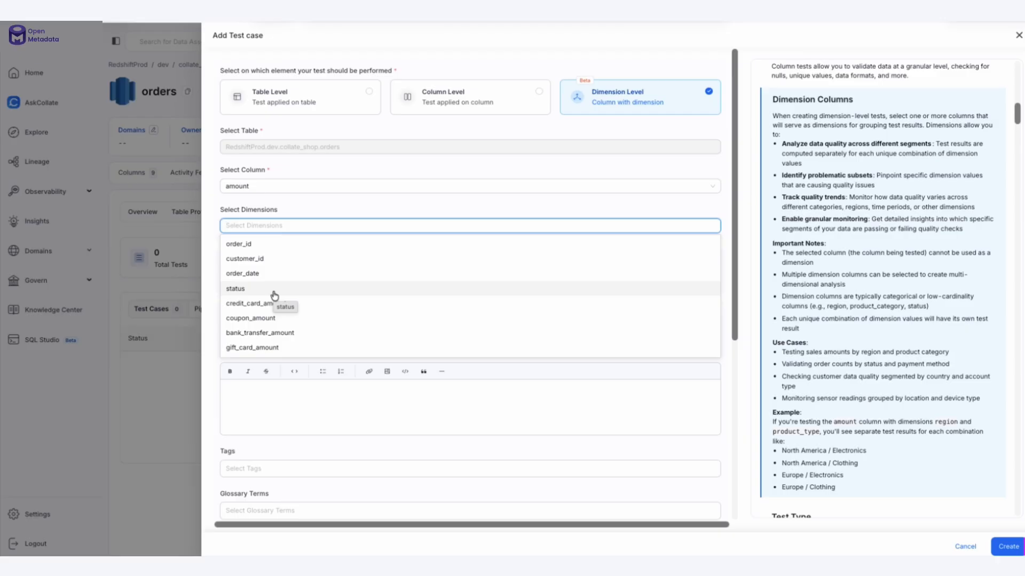
left_click(278, 290)
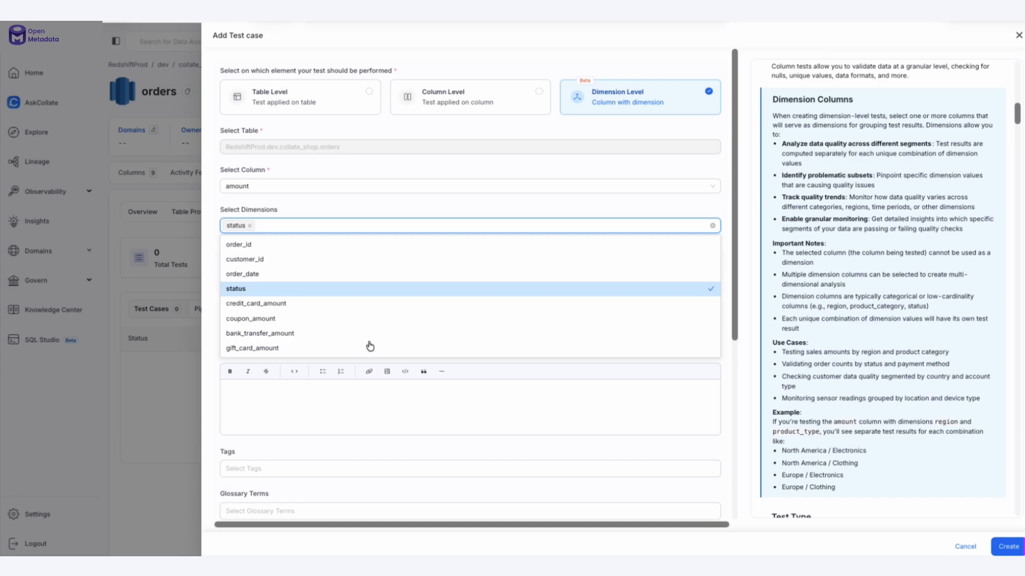
scroll(373, 331, "down", 1)
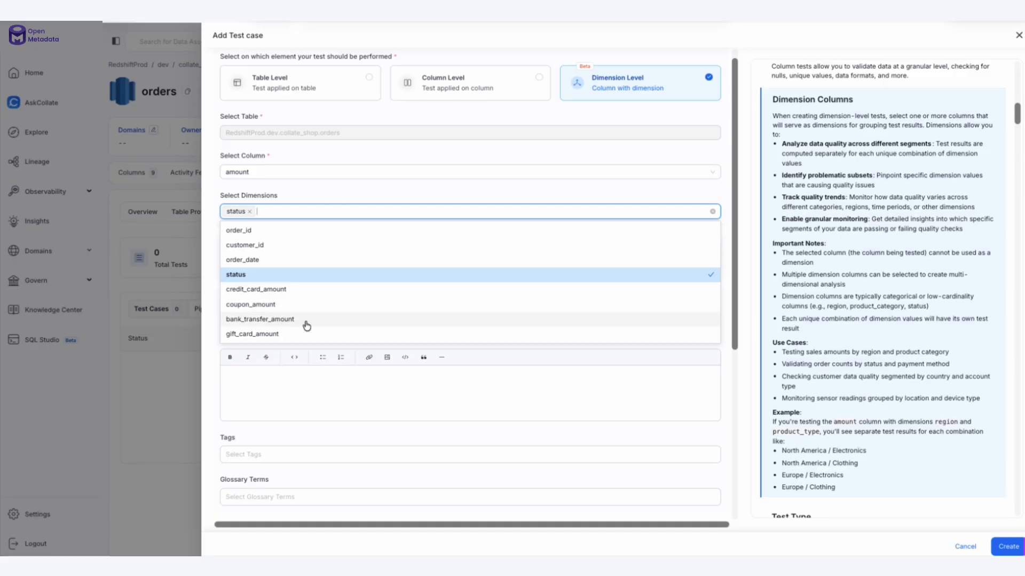
- Try adding bank_transfer_amount, coupon_amount and credit_card_amount as further dimensions
left_click(326, 322)
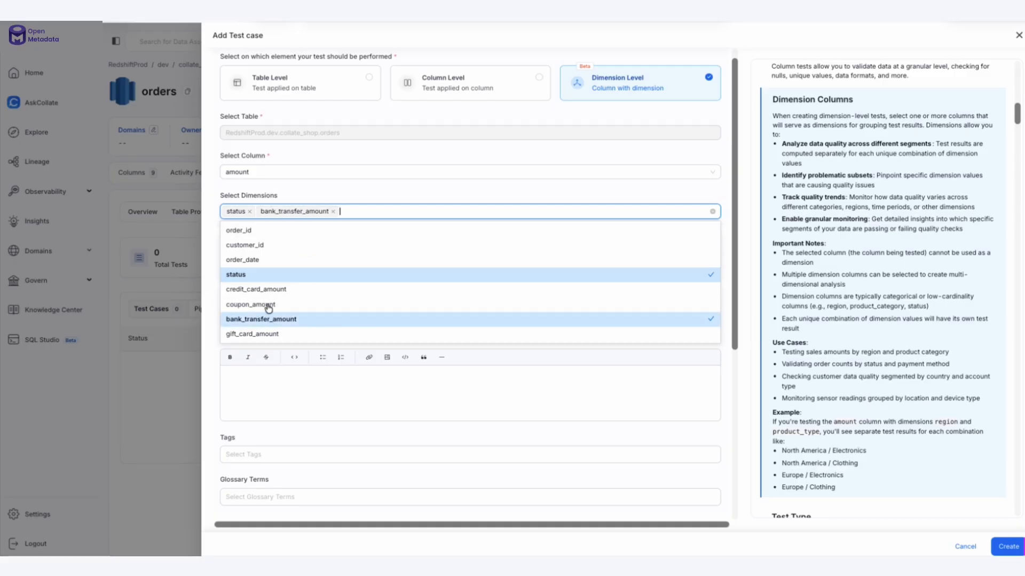
left_click(305, 303)
left_click(307, 291)
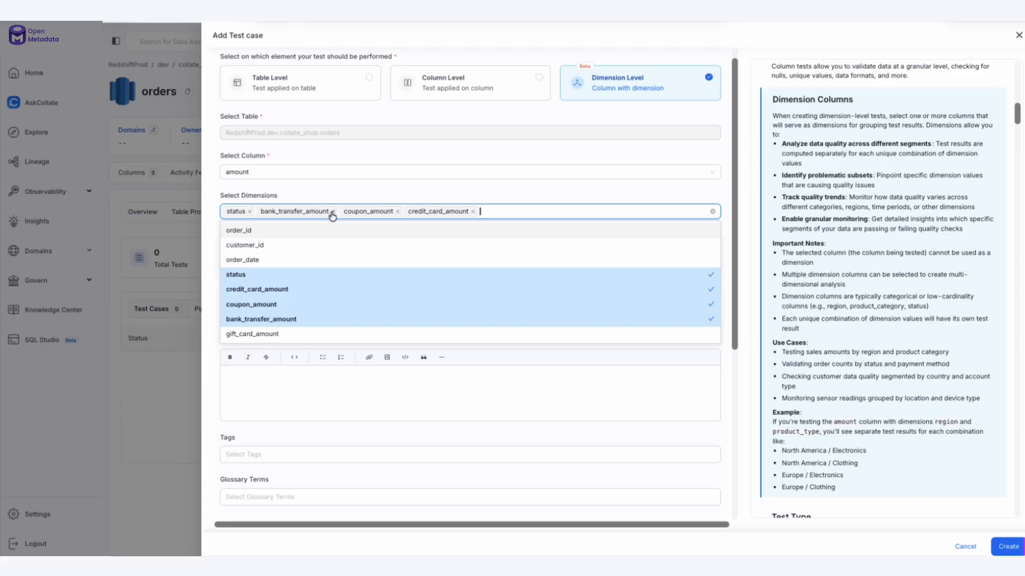
- Set the tested column to gift_card_amount and the test type to Column Values To Be Not Null, with status as the only dimension
left_click(299, 264)
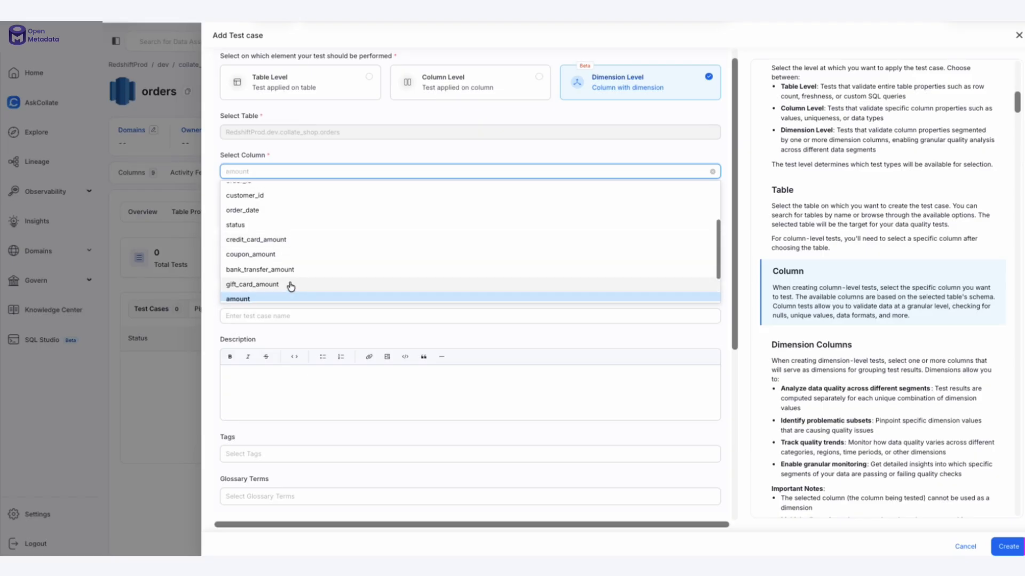
left_click(291, 284)
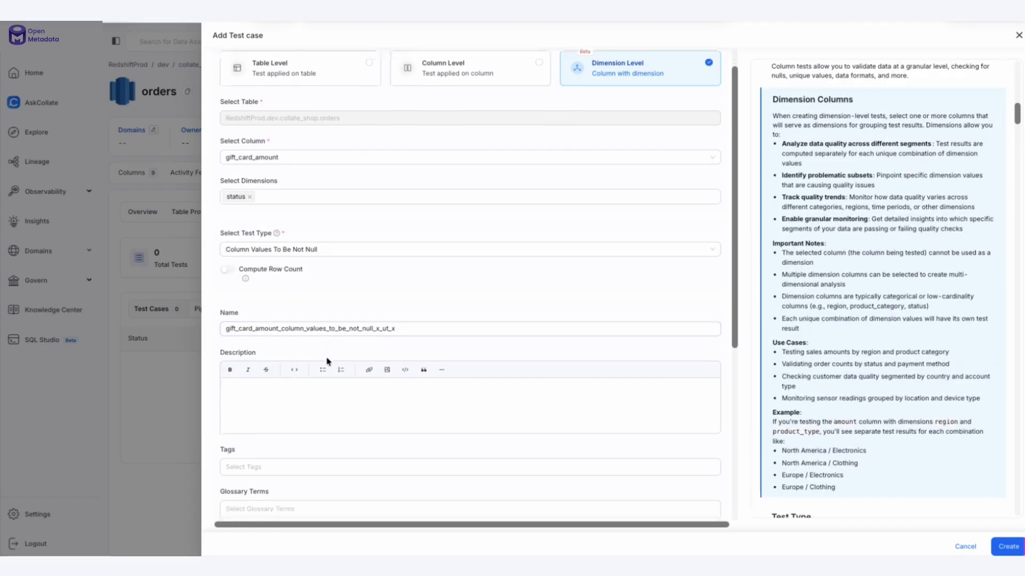
- Set the test case's pipeline to run On Demand
scroll(327, 359, "down", 1)
scroll(269, 368, "down", 3)
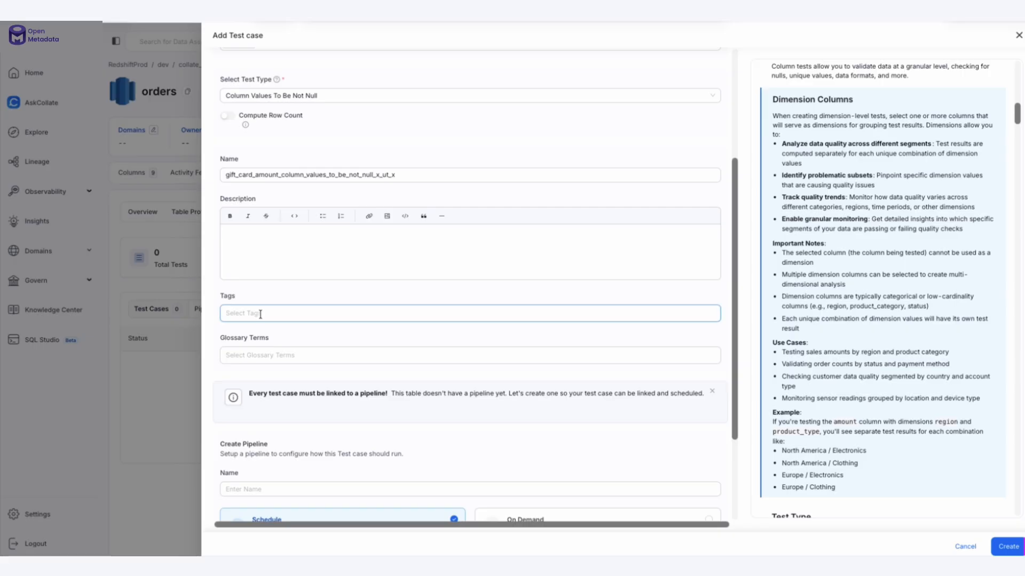
scroll(328, 319, "down", 3)
scroll(522, 297, "down", 1)
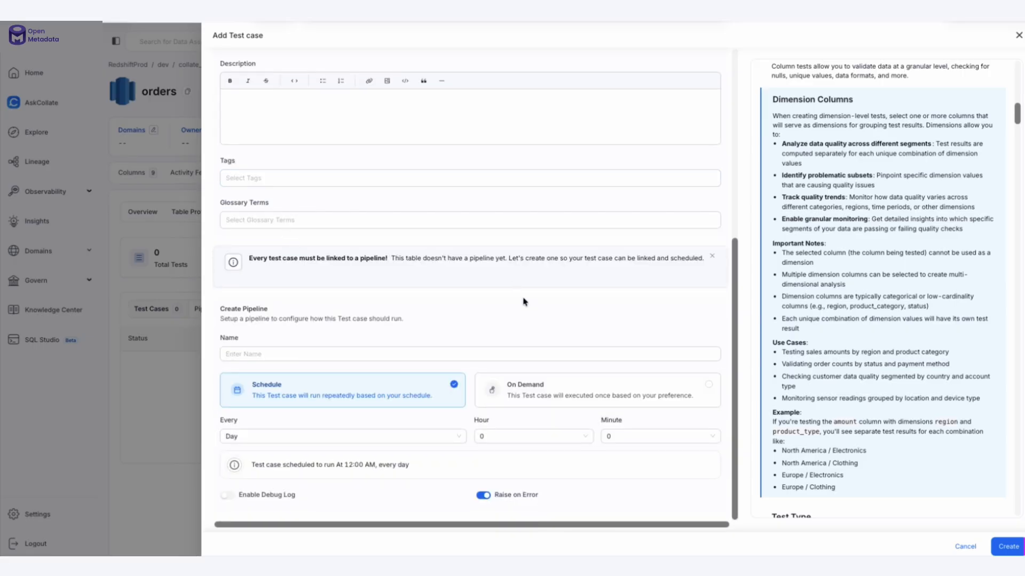
left_click(677, 392)
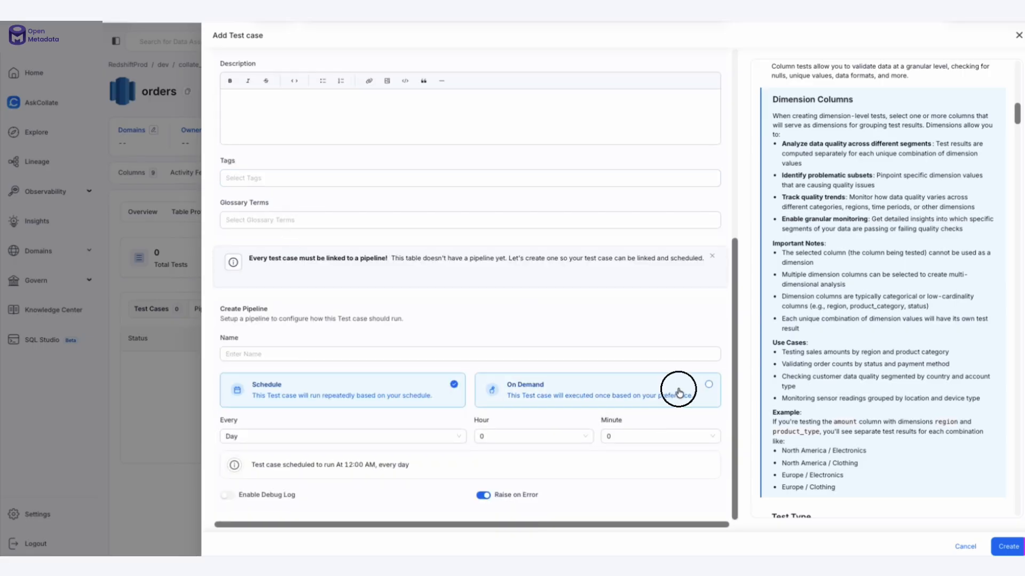
- Create the dimension-level test case, and start another test case on the orders table at column level
left_click(1007, 545)
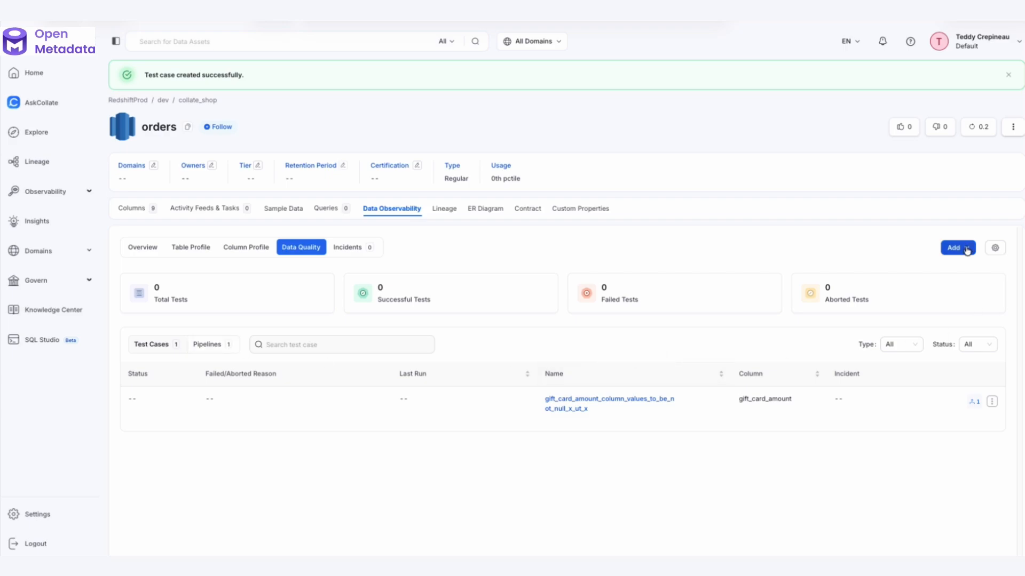
left_click(962, 213)
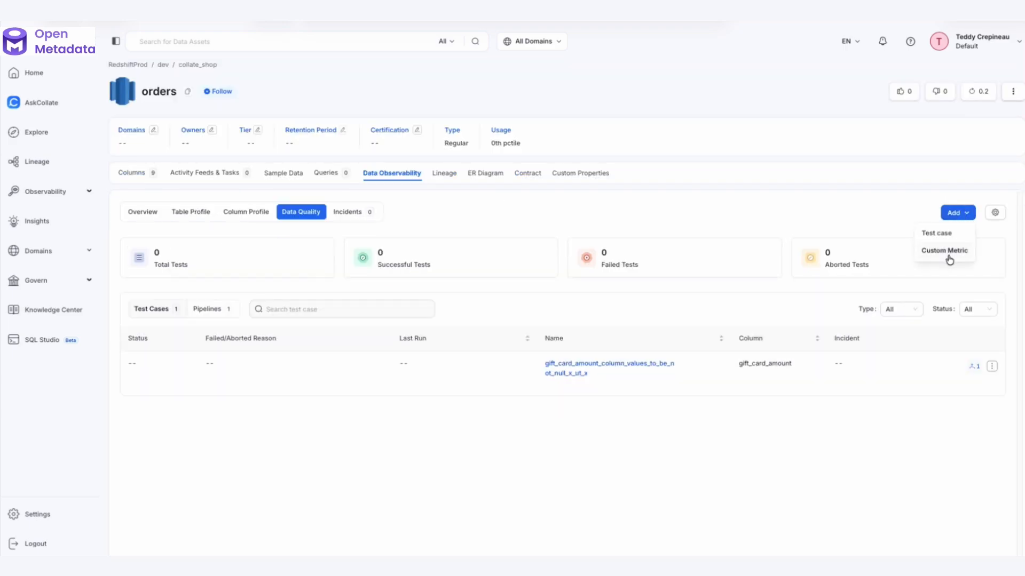
left_click(940, 235)
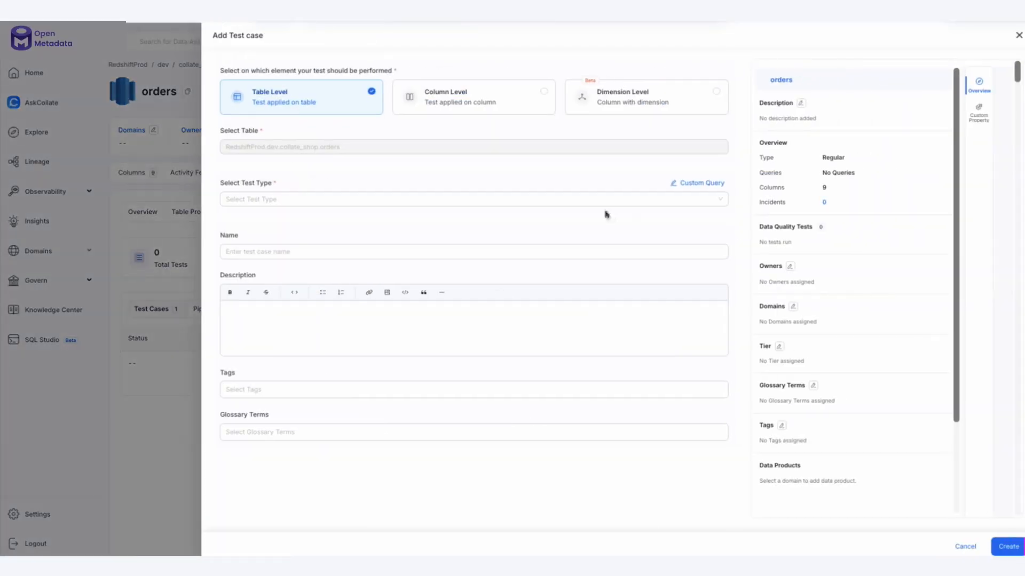
left_click(321, 199)
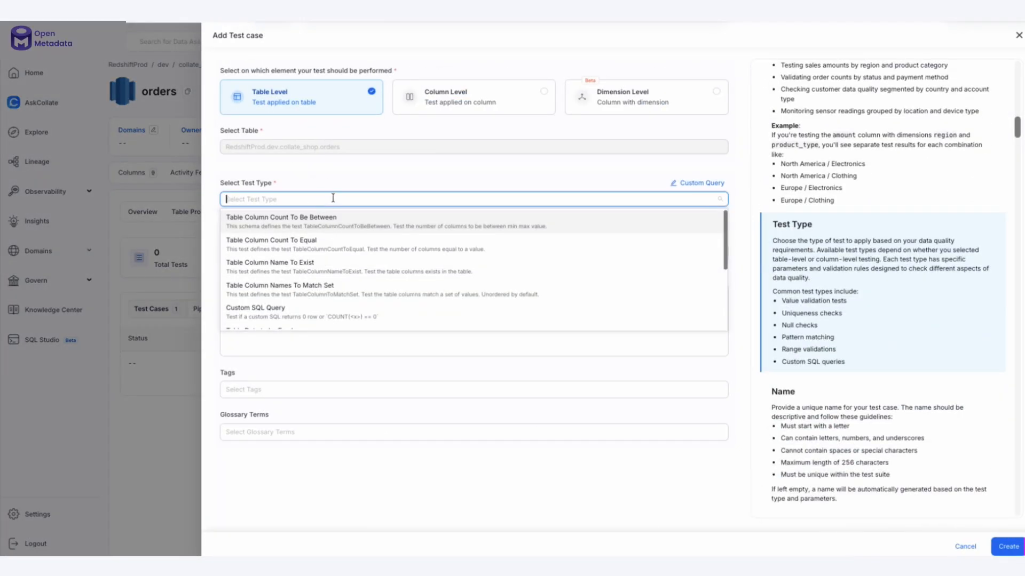
left_click(489, 86)
- Create a column-level Column Values To Be Not Null test on gift_card_amount with row count computation enabled
left_click(329, 186)
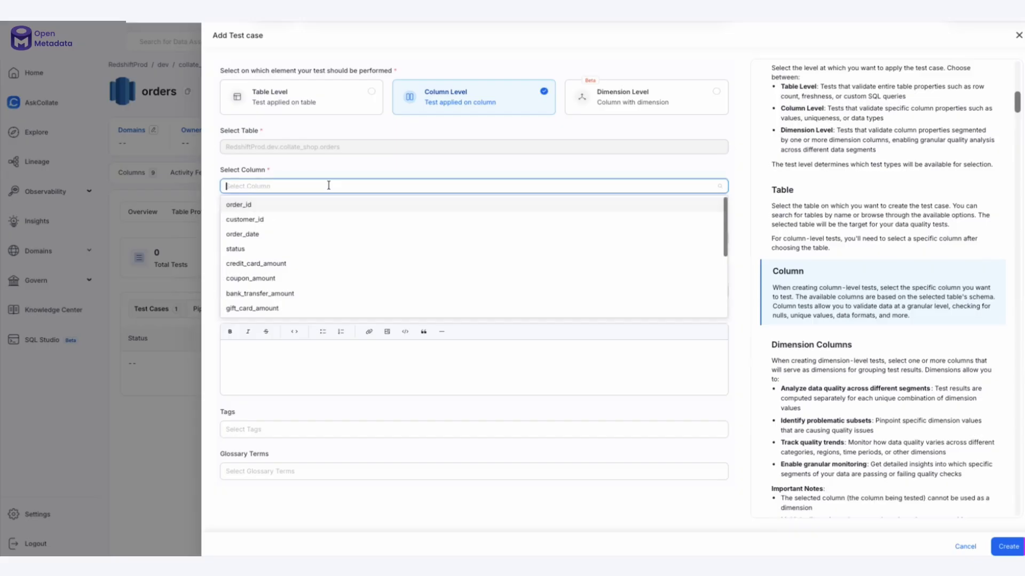
left_click(337, 307)
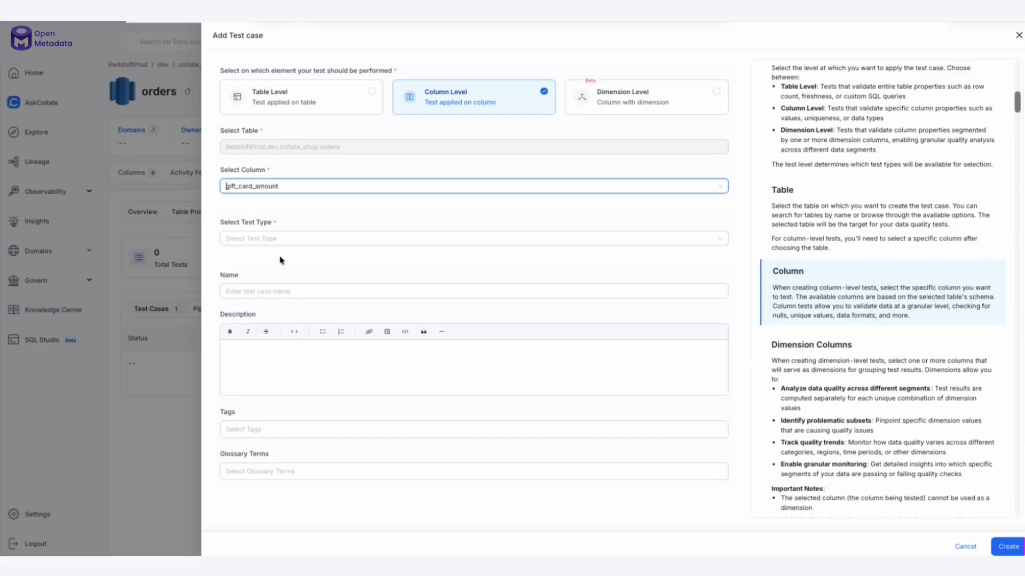
left_click(279, 240)
left_click(348, 278)
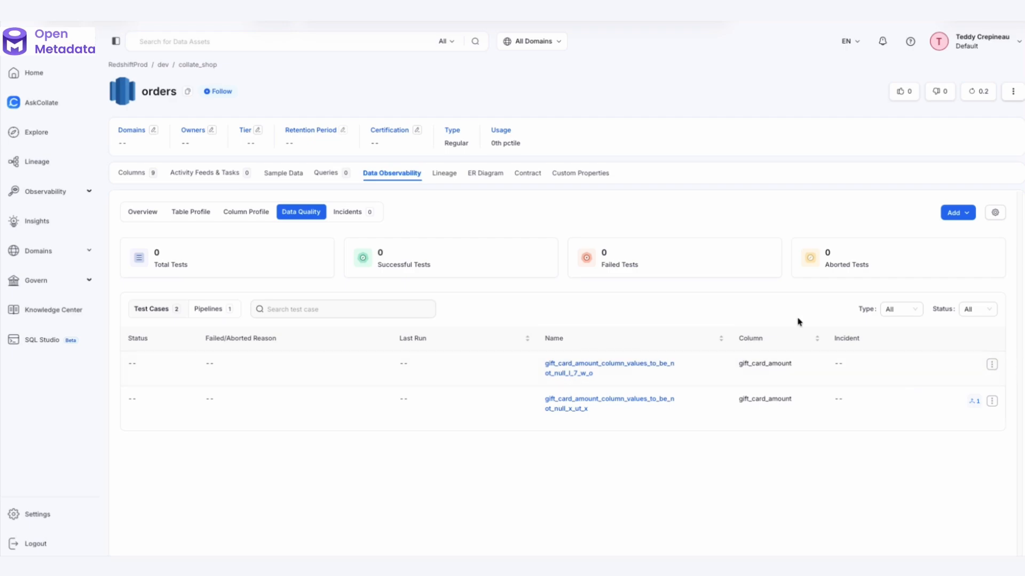
- Run the orders table's test suite pipeline and return to its test case list
left_click(212, 309)
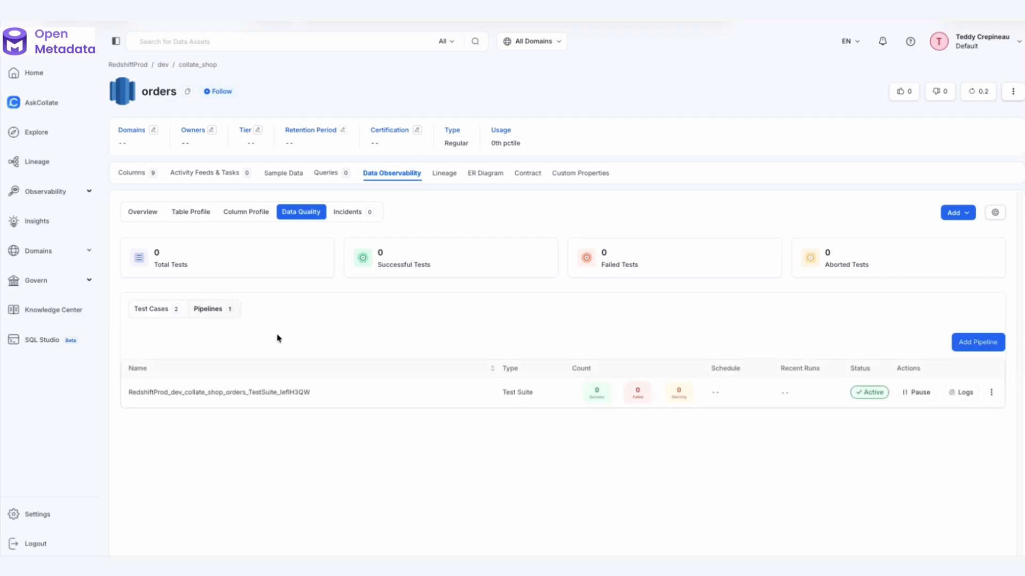
left_click(991, 392)
left_click(964, 409)
left_click(145, 310)
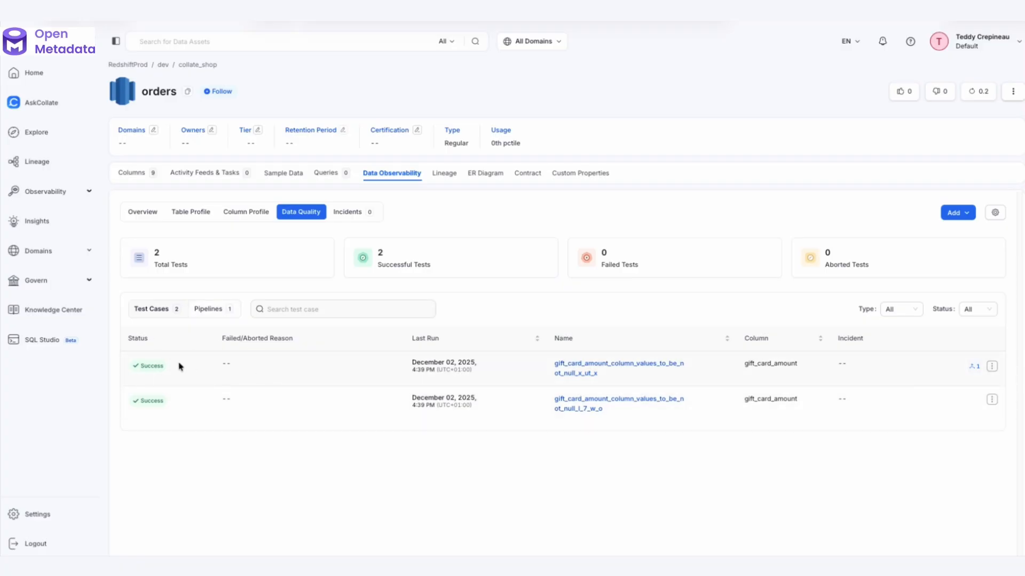
- Examine the passed and failed row details in the column-level gift_card_amount test result, and return to the orders test cases
left_click(623, 403)
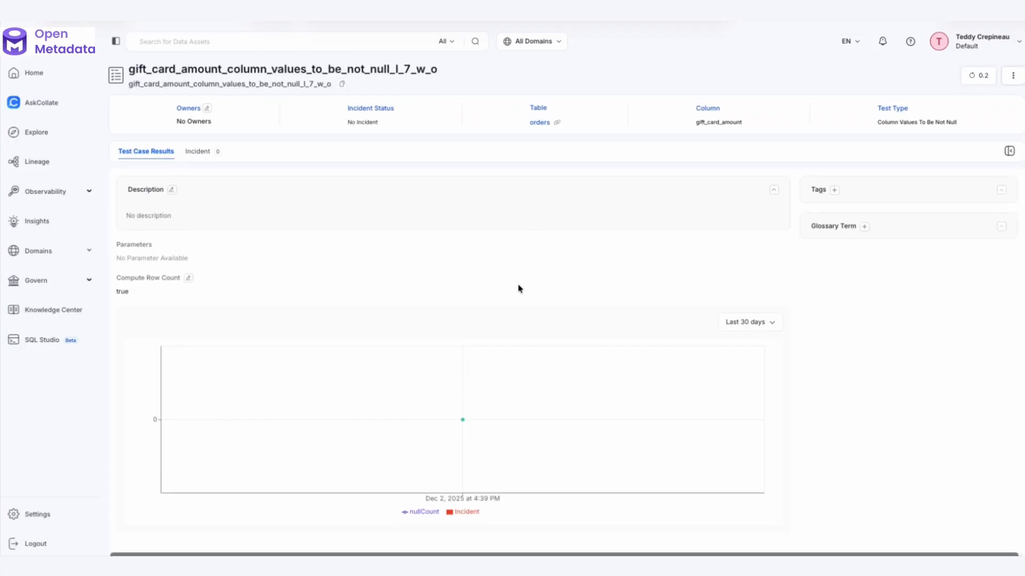
mouse_move(430, 407)
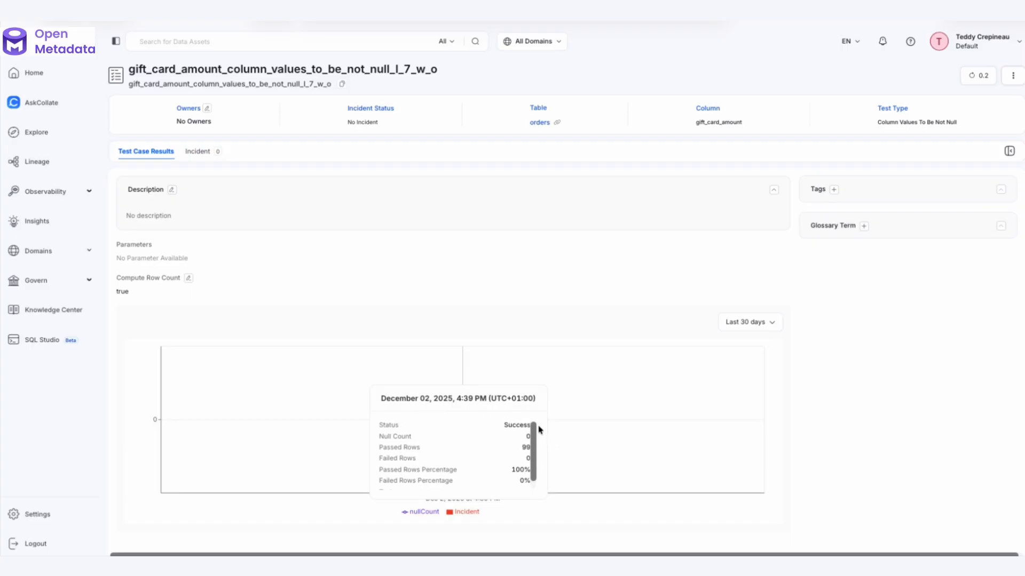
left_click_drag(383, 447, 523, 447)
left_click(523, 449)
mouse_move(530, 447)
left_mouse_down()
mouse_move(533, 457)
mouse_move(533, 432)
left_mouse_up()
key("alt+Left")
key("alt+Left")
key("alt+Left")
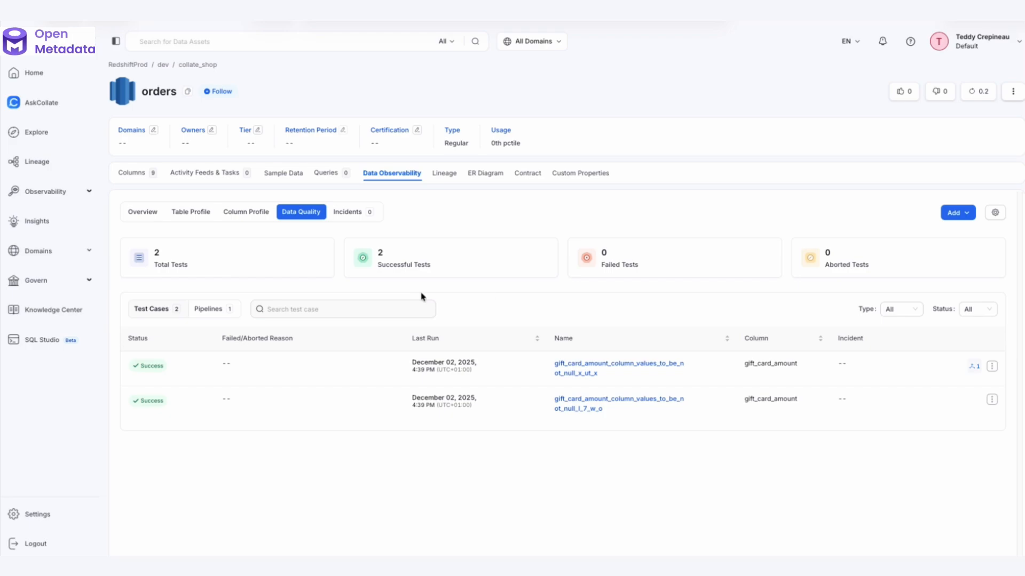
- Examine the dimension-level gift_card_amount test's results by status, including the impact score explanation and the daily status grid
left_click(596, 365)
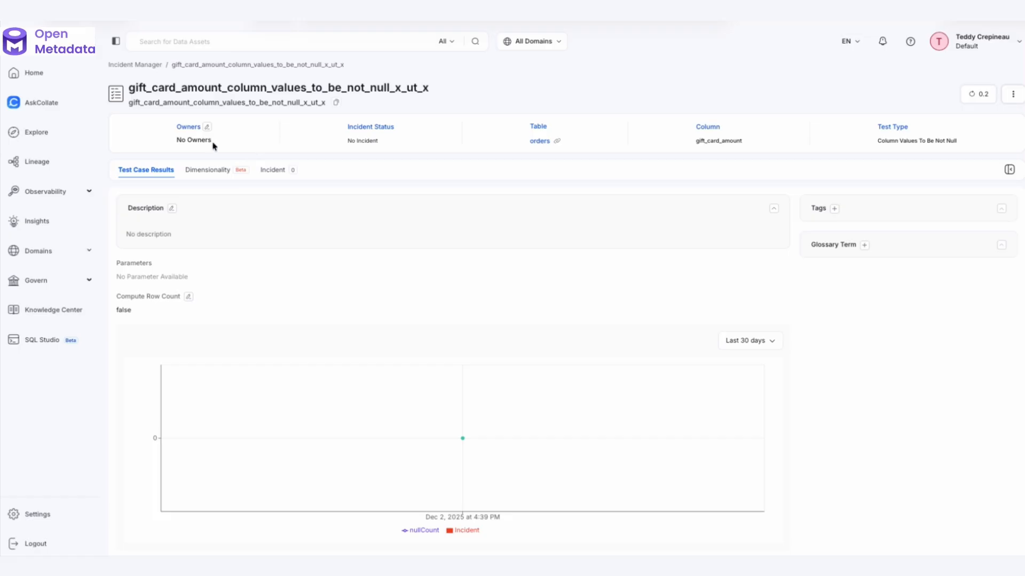
left_click(214, 172)
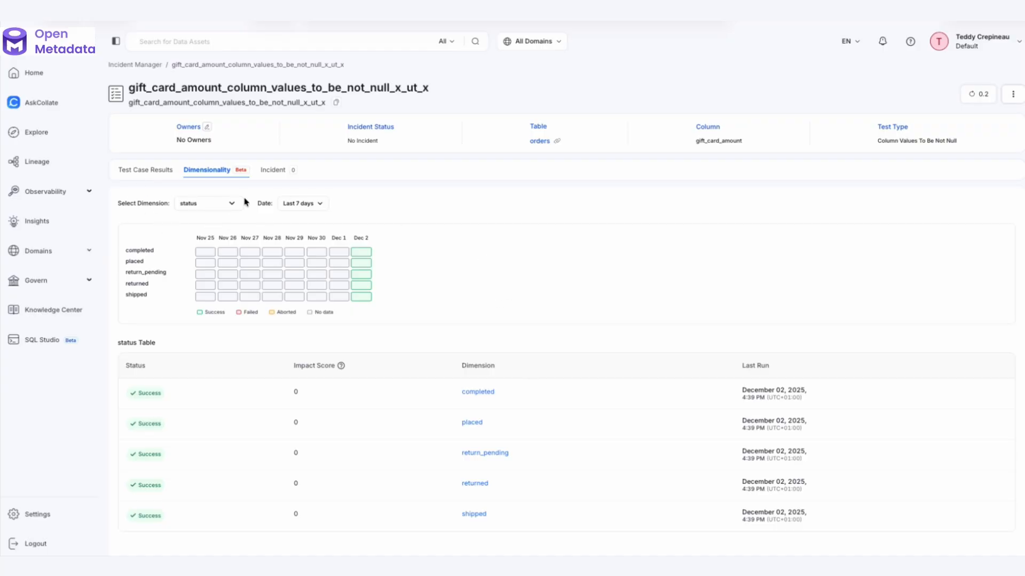
mouse_move(341, 366)
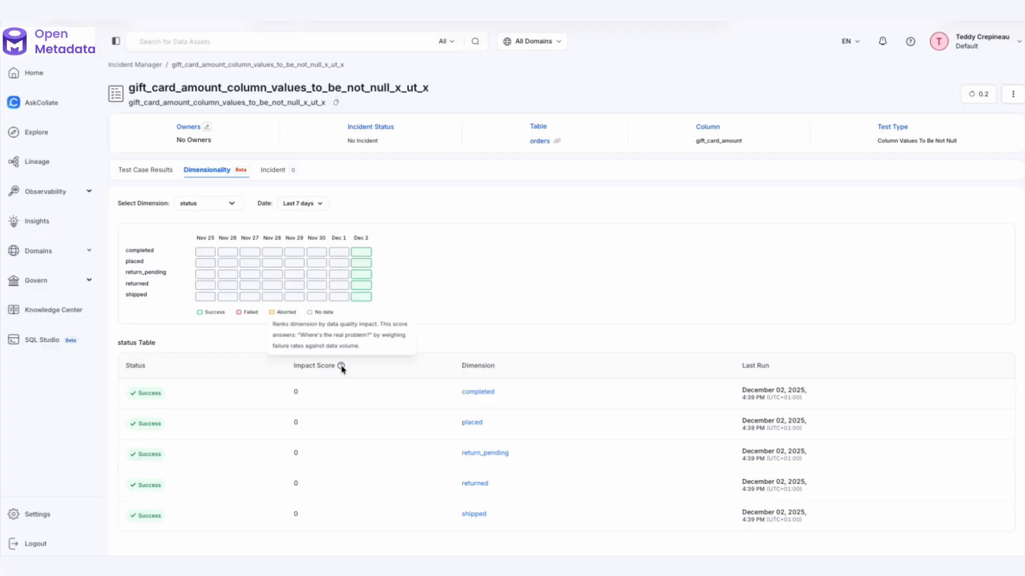
mouse_move(364, 251)
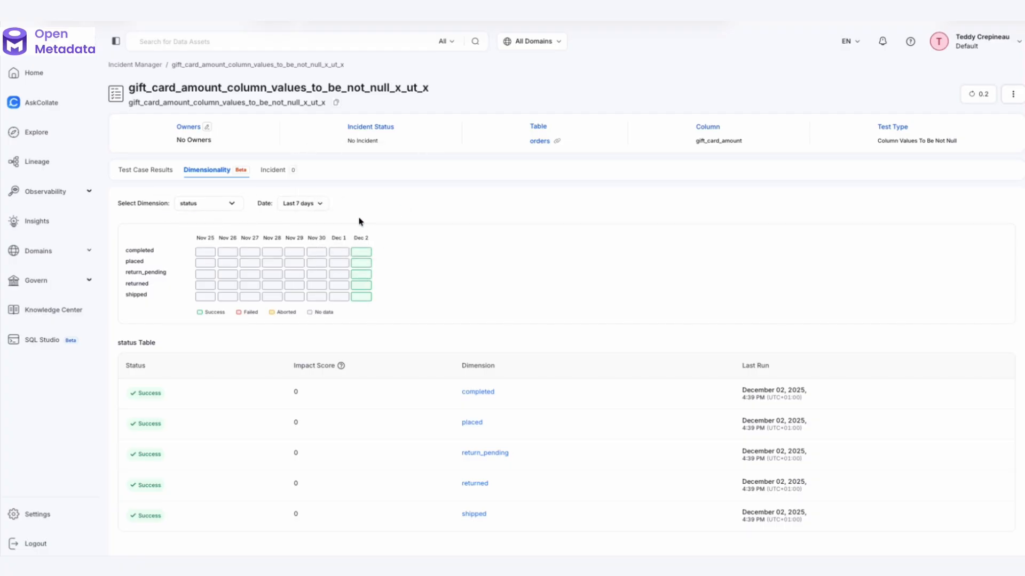
- Limit the dimension results to the last 3 days and inspect the test results for the completed status
left_click(306, 204)
left_click(253, 281)
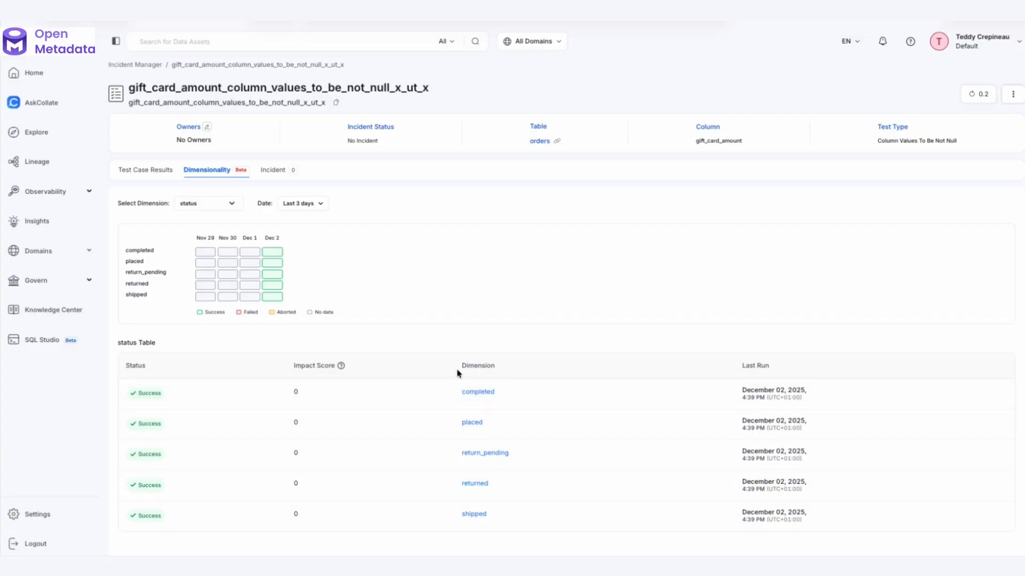
left_click(482, 395)
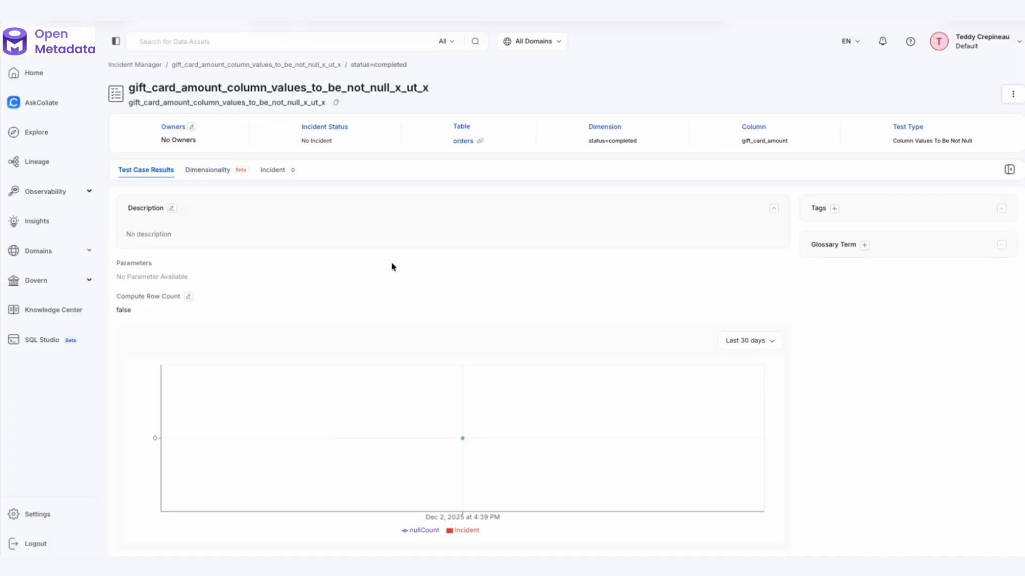
mouse_move(456, 401)
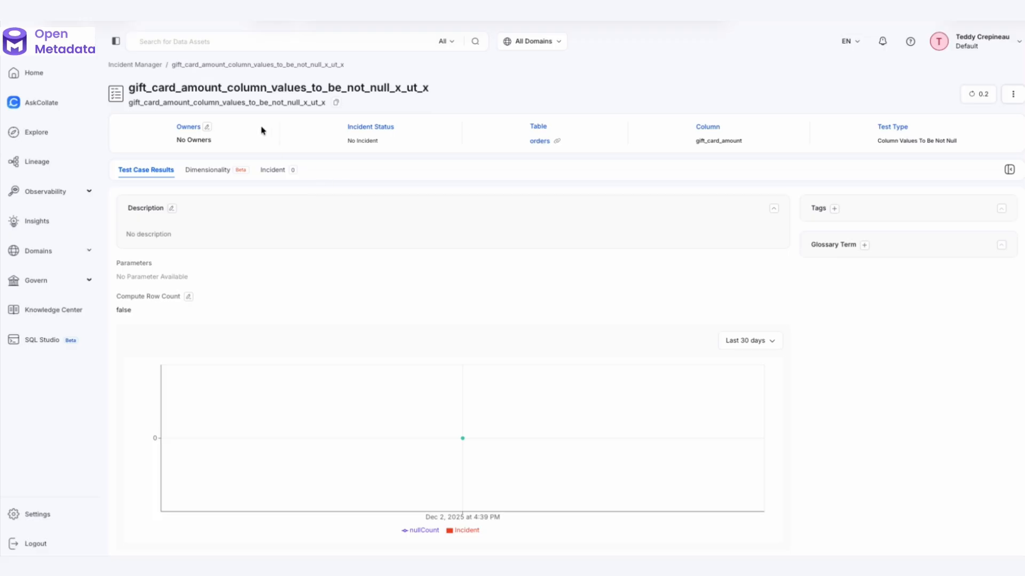
- Return to the orders table's data quality tests and open the choices for adding a new item
left_click(540, 142)
left_click(966, 213)
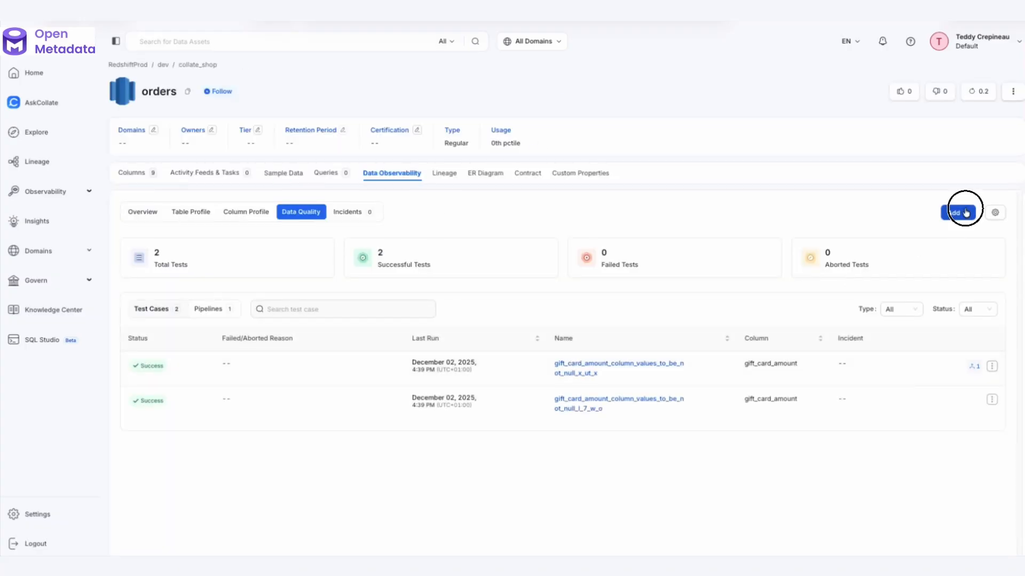